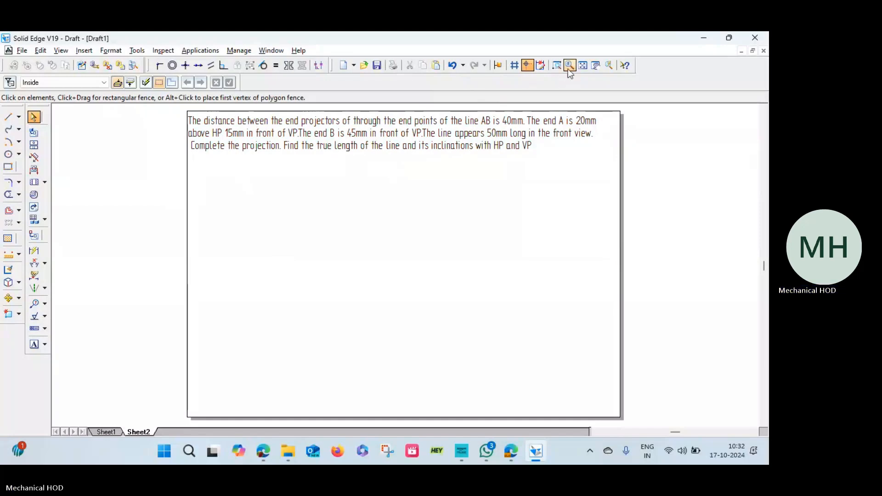
Add the note "End projector is a vetrical line passing through a,a' and b,b'" in the space below the problem statement.
{"action": "left_click", "coordinate": [570, 65]}
{"action": "left_click", "coordinate": [417, 179], "text": "shift"}
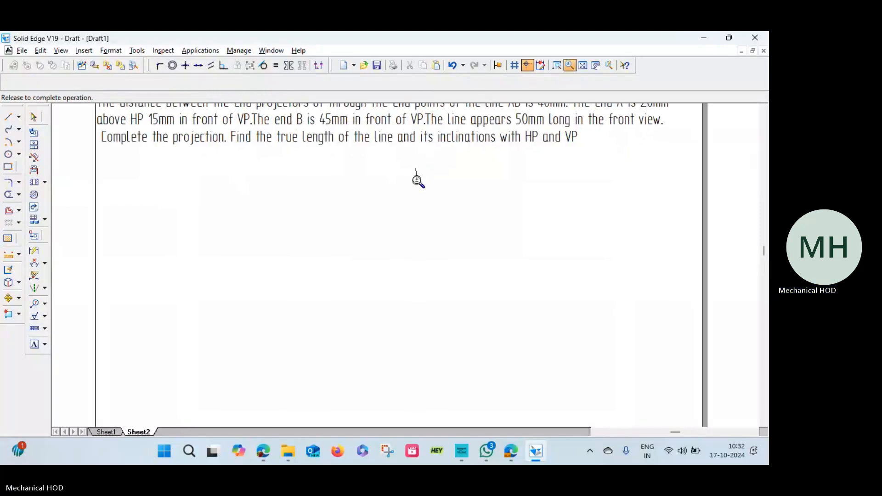
{"action": "scroll", "coordinate": [412, 178], "scroll_direction": "up", "scroll_amount": 1}
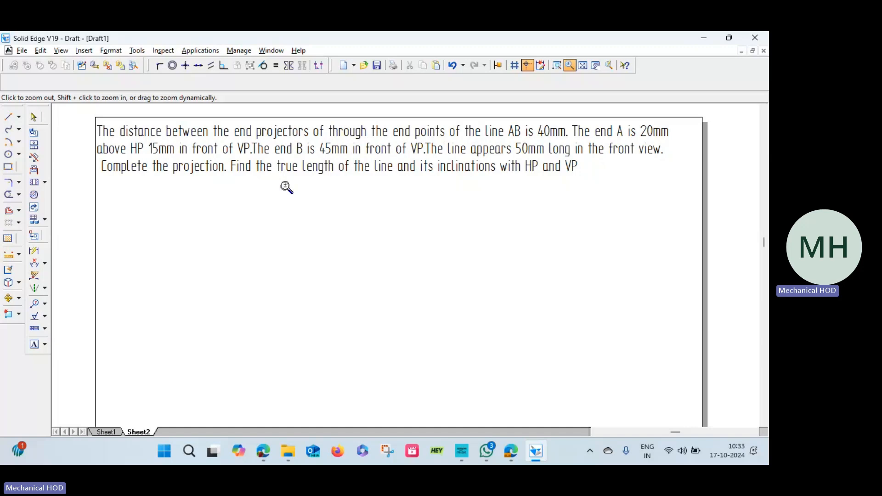
{"action": "left_click", "coordinate": [32, 345]}
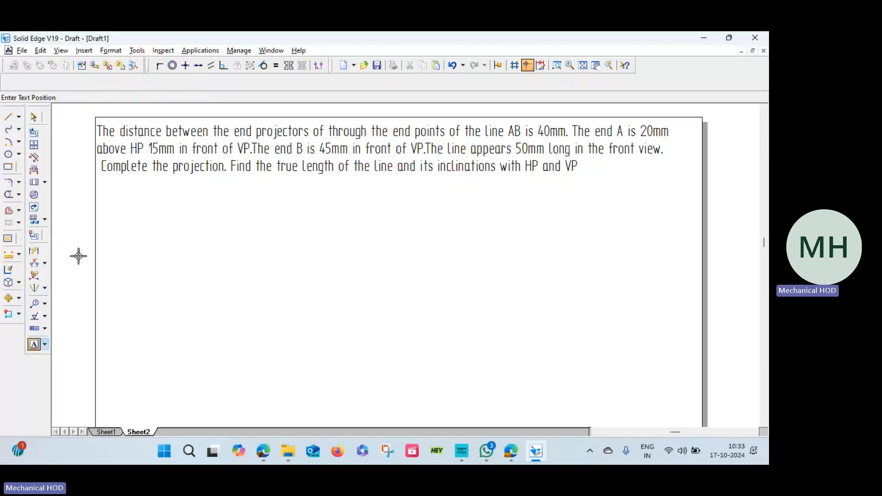
{"action": "left_click", "coordinate": [113, 196]}
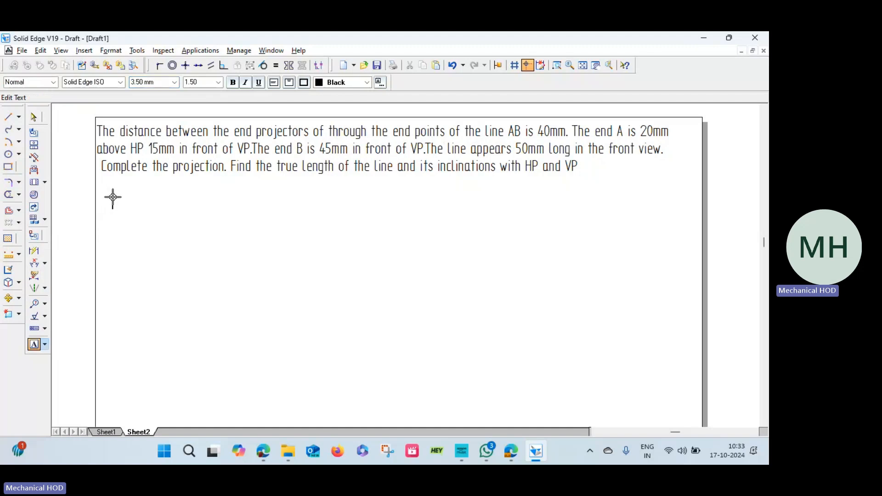
{"action": "type", "text": "End projecto"}
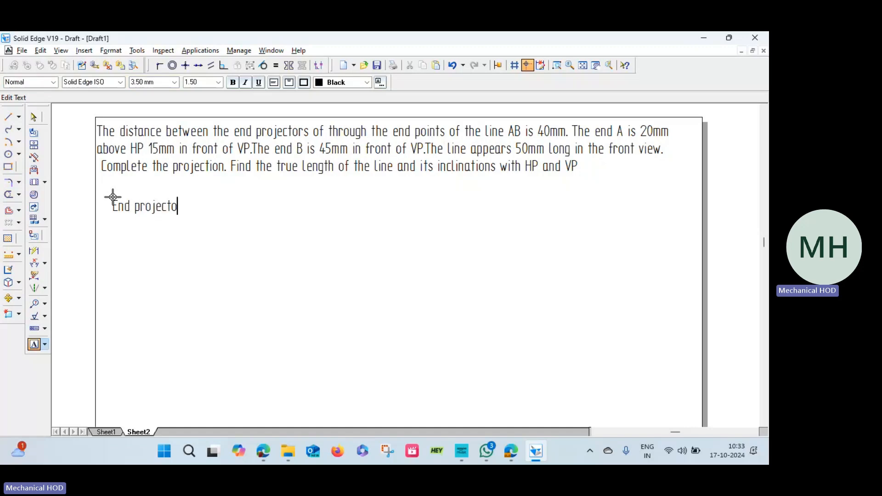
{"action": "type", "text": "r is a l"}
{"action": "type", "text": "etrical line "}
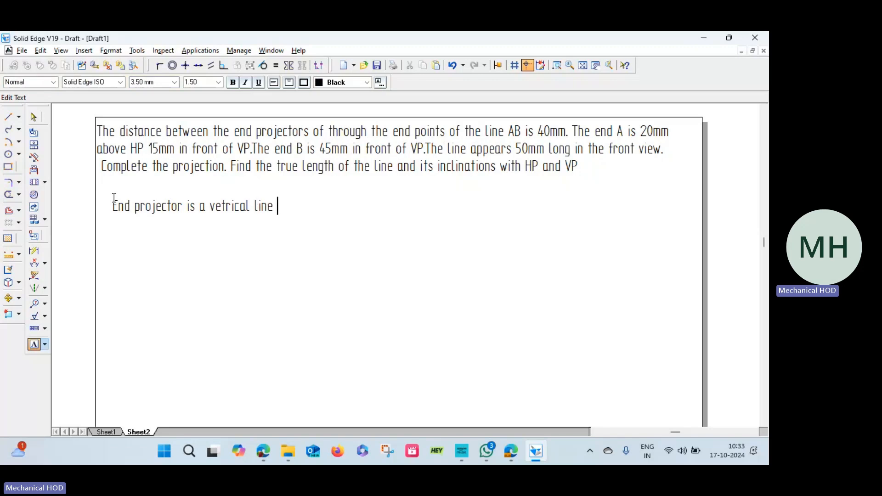
{"action": "type", "text": "passing through"}
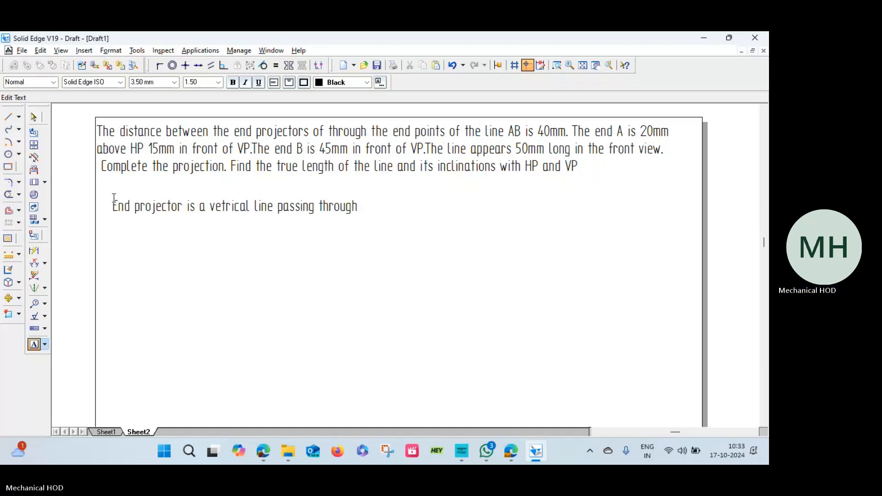
{"action": "type", "text": " a"}
{"action": "type", "text": ",b'"}
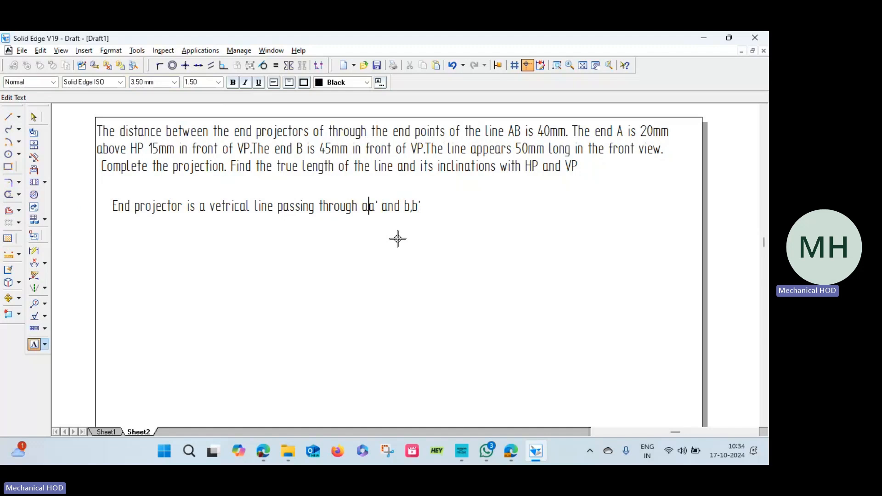
{"action": "type", "text": ","}
Move the end projector note up so it sits directly beneath the last line of the problem statement.
{"action": "scroll", "coordinate": [413, 222], "scroll_direction": "down", "scroll_amount": 1}
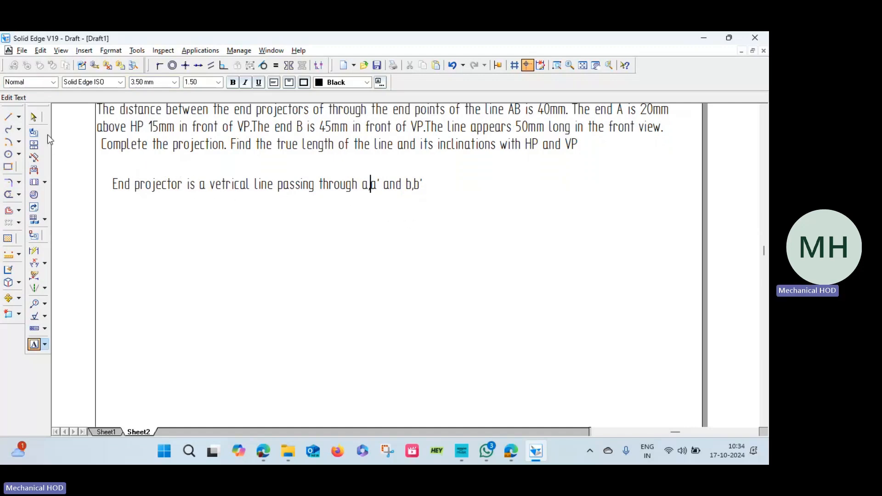
{"action": "left_click", "coordinate": [34, 116]}
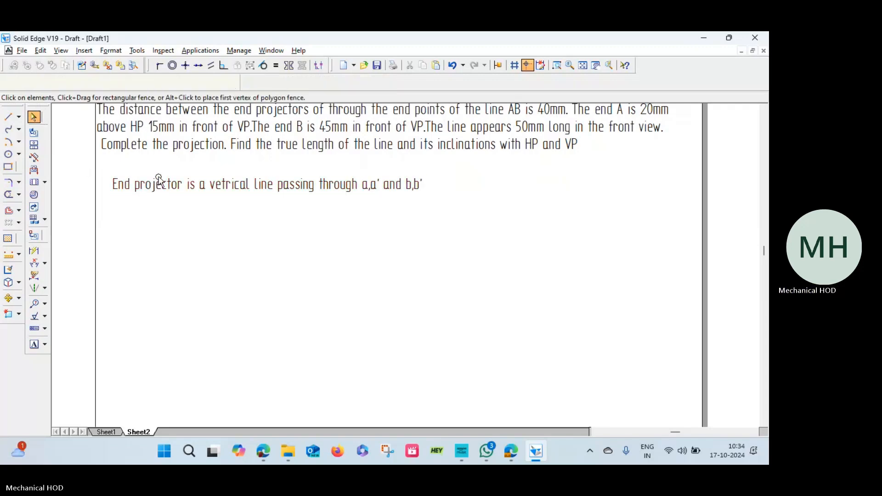
{"action": "left_click_drag", "start_coordinate": [159, 179], "coordinate": [153, 154]}
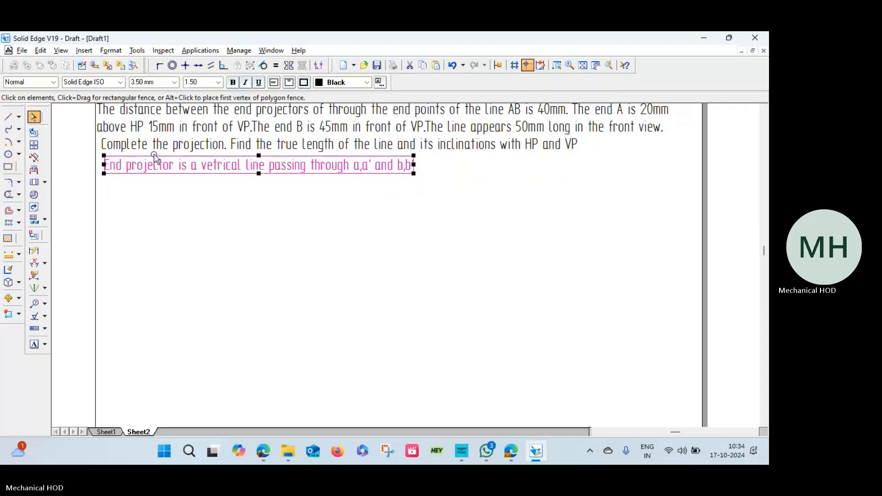
Draw a horizontal continuous reference line 0.13 mm wide and about 275 mm long across the middle of the sheet.
{"action": "left_click", "coordinate": [8, 118]}
{"action": "left_click", "coordinate": [105, 83]}
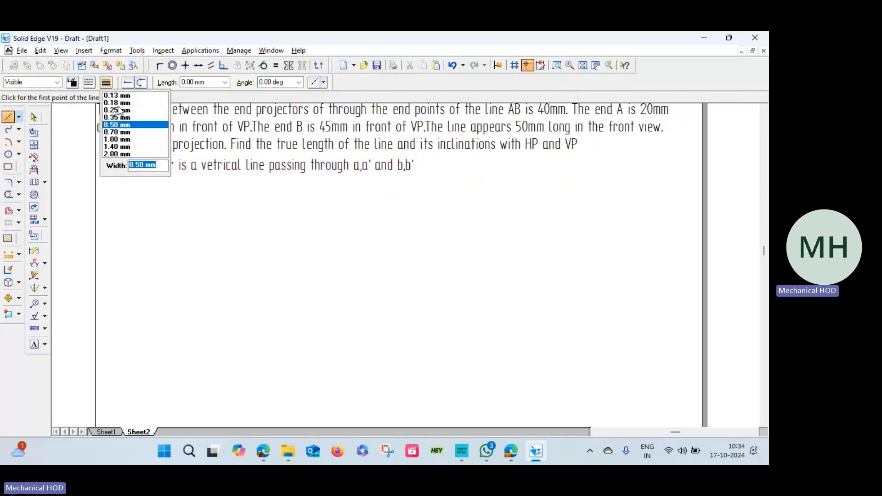
{"action": "left_click", "coordinate": [118, 97]}
{"action": "left_click", "coordinate": [89, 83]}
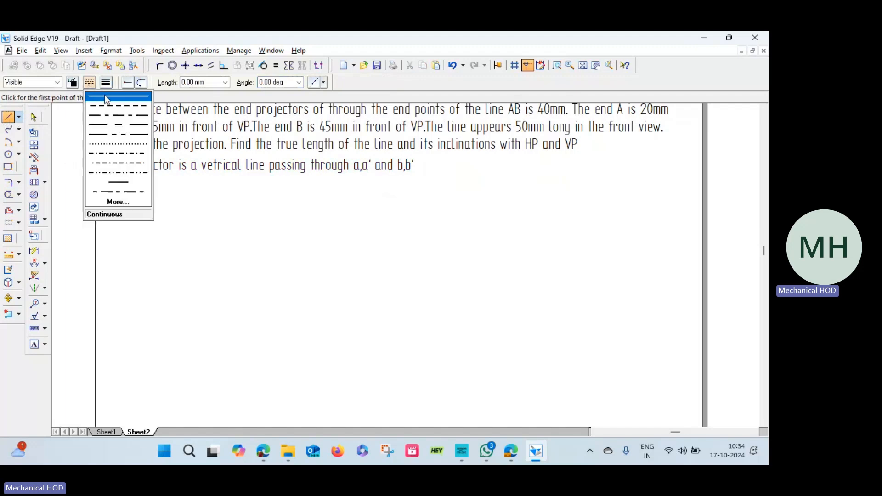
{"action": "left_click", "coordinate": [104, 95]}
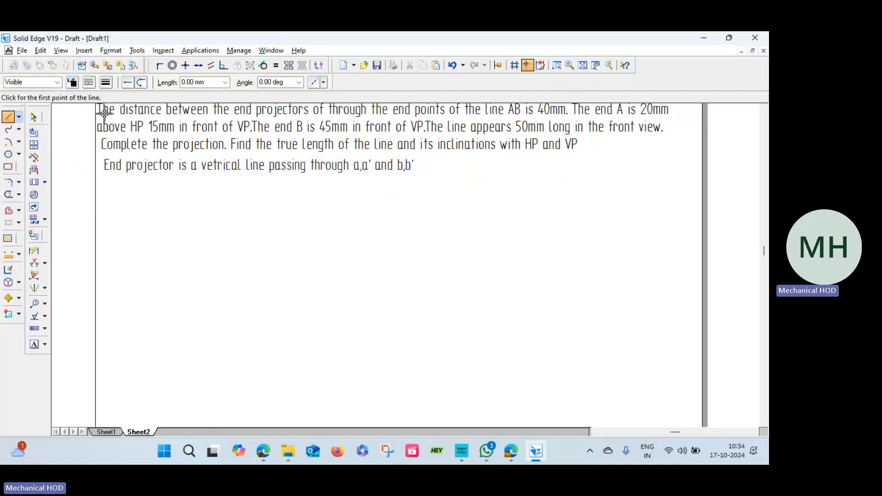
{"action": "left_click", "coordinate": [108, 306]}
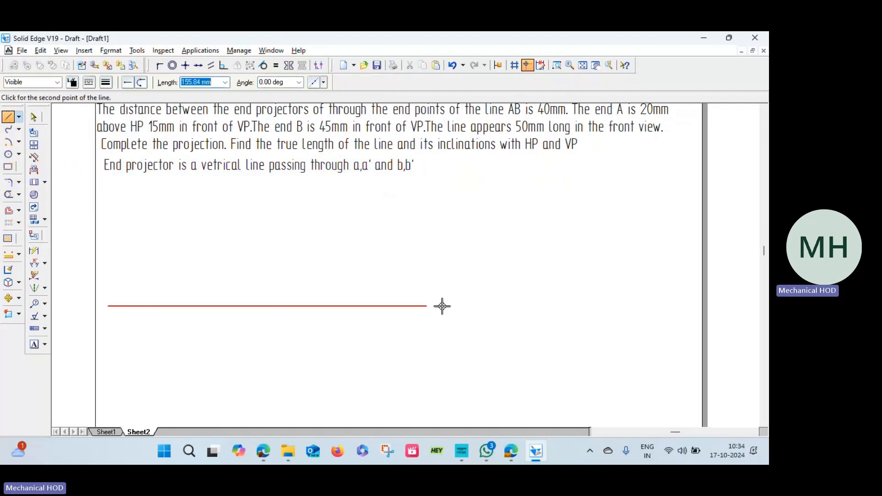
{"action": "left_click", "coordinate": [671, 306]}
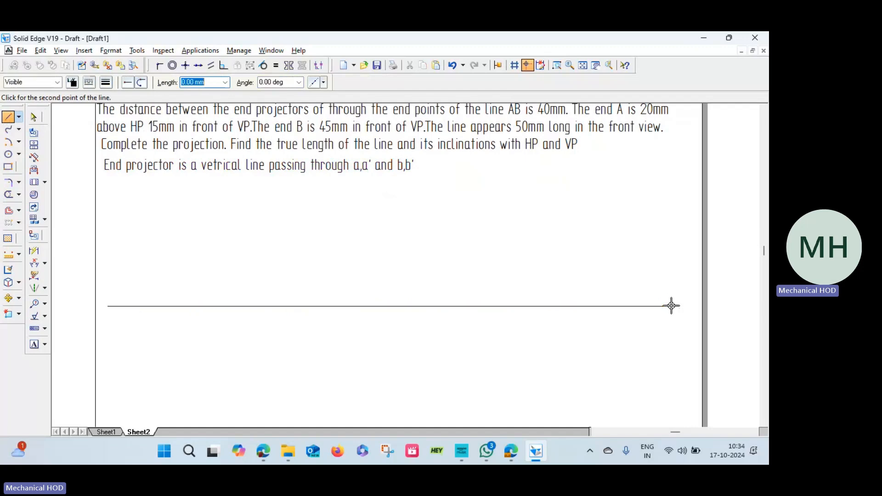
Label the reference line's ends x and y, and mark vp above and hp below the line near x.
{"action": "left_click", "coordinate": [34, 344]}
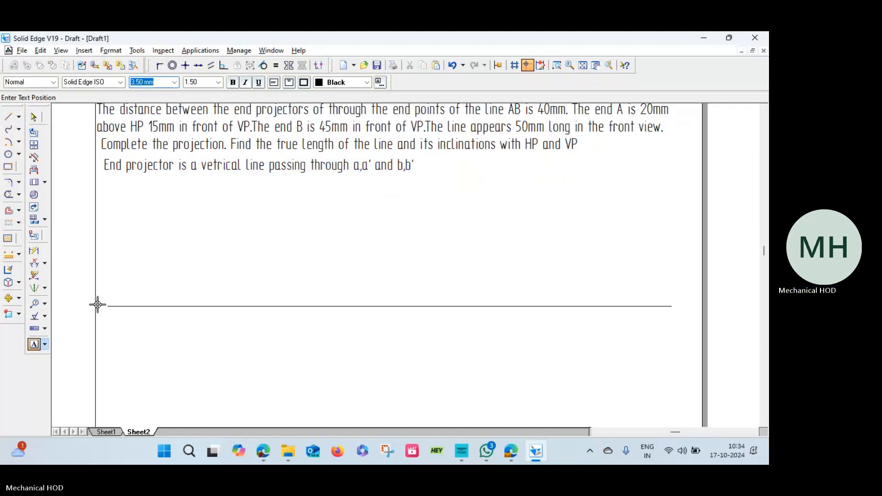
{"action": "left_click", "coordinate": [101, 304]}
{"action": "type", "text": "X"}
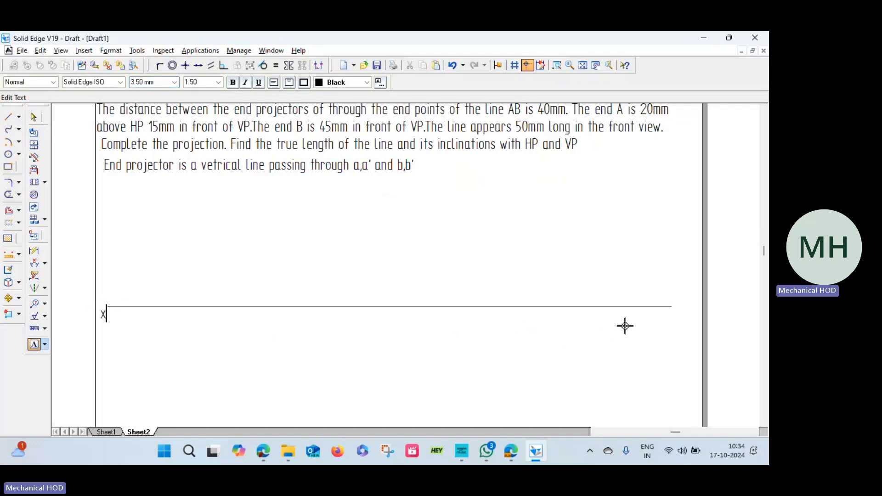
{"action": "left_click", "coordinate": [678, 302]}
{"action": "type", "text": "y"}
{"action": "left_click", "coordinate": [109, 292]}
{"action": "left_click", "coordinate": [113, 319]}
{"action": "type", "text": "hp"}
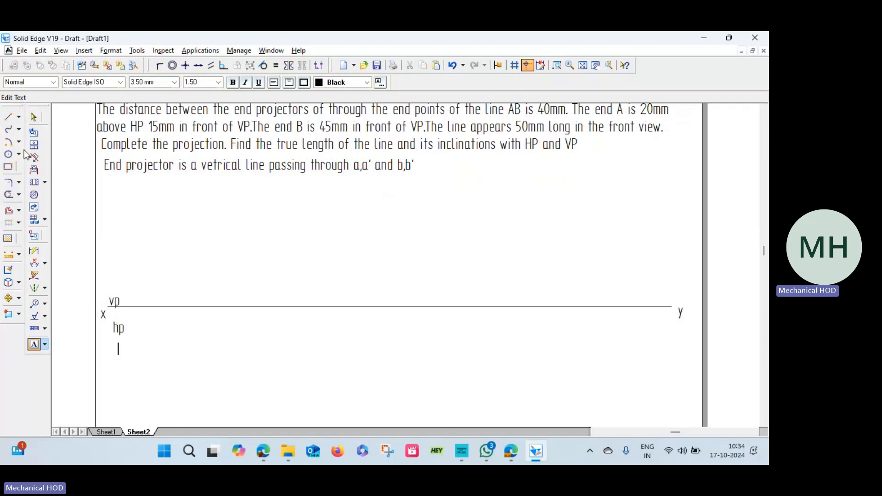
Draw a 20 mm vertical line upward from the reference line near its x end.
{"action": "left_click", "coordinate": [7, 118]}
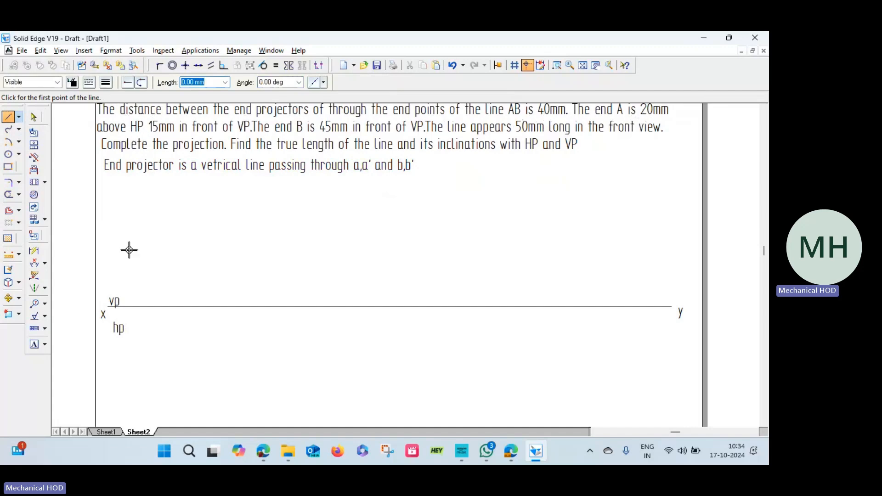
{"action": "left_click", "coordinate": [143, 306]}
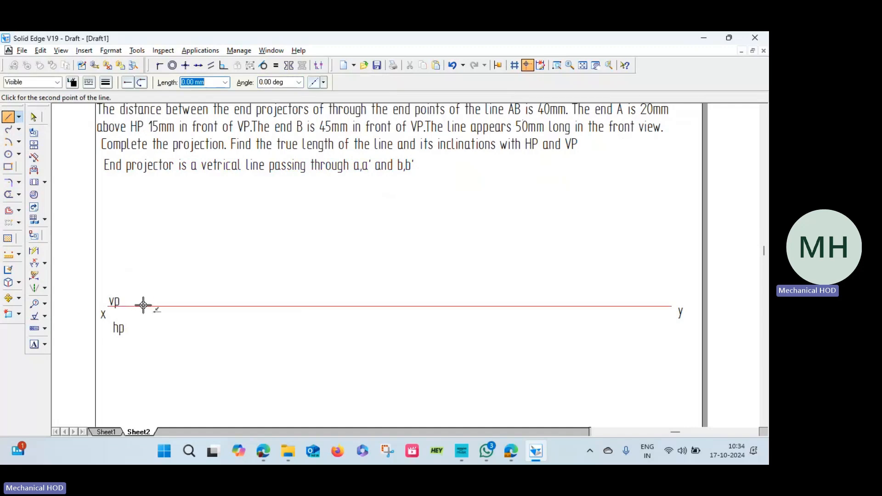
{"action": "type", "text": "2"}
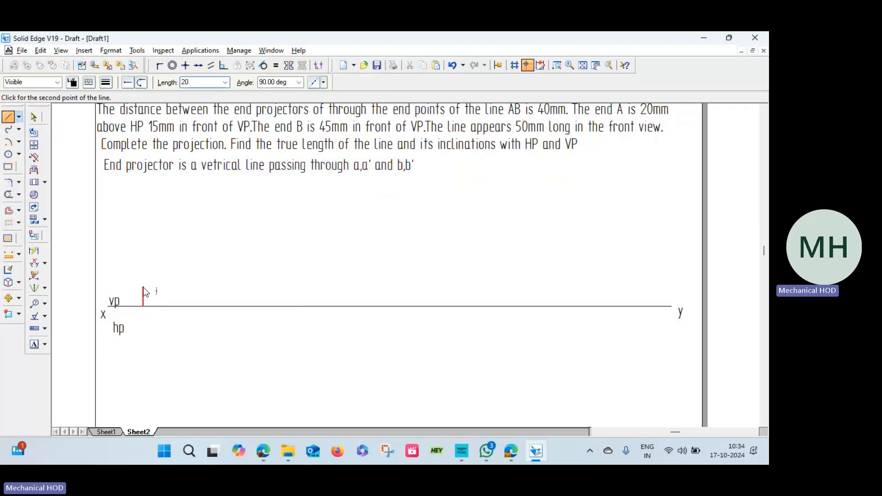
{"action": "type", "text": "0"}
{"action": "key", "text": "Tab"}
{"action": "key", "text": "Return"}
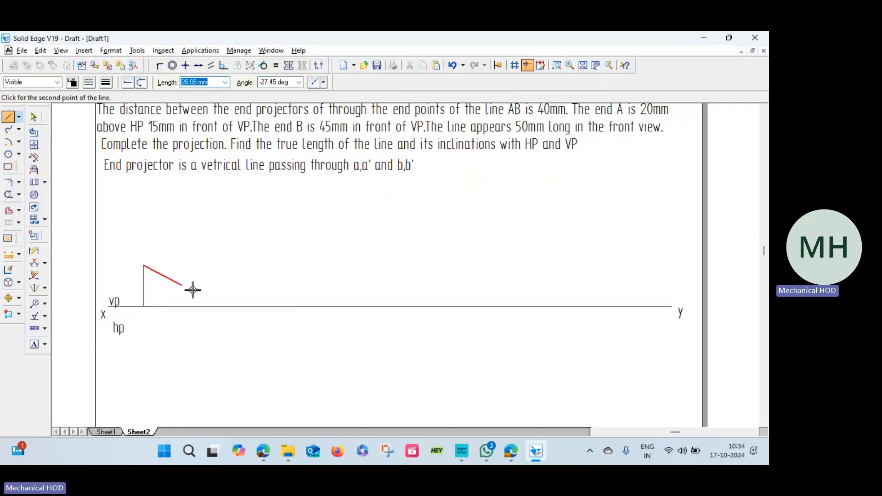
{"action": "right_click", "coordinate": [163, 296]}
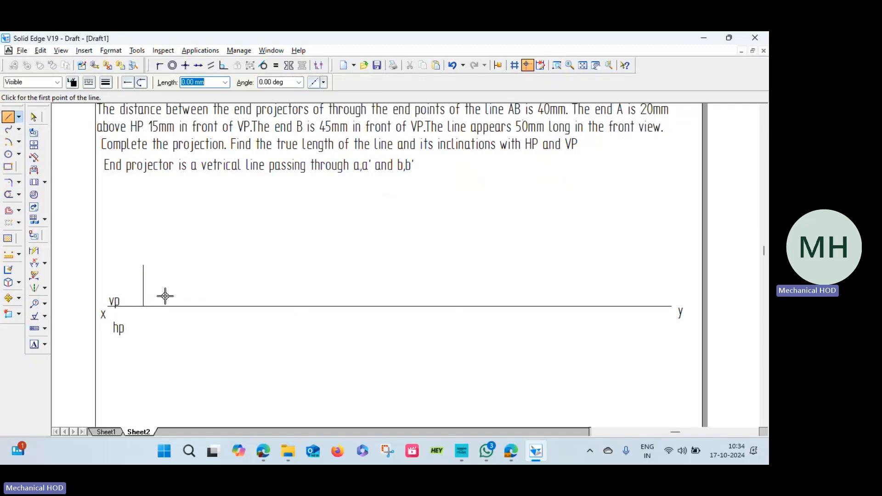
Draw a 15 mm vertical line downward from the foot of the 20 mm line, at -90 degrees.
{"action": "left_click", "coordinate": [143, 306]}
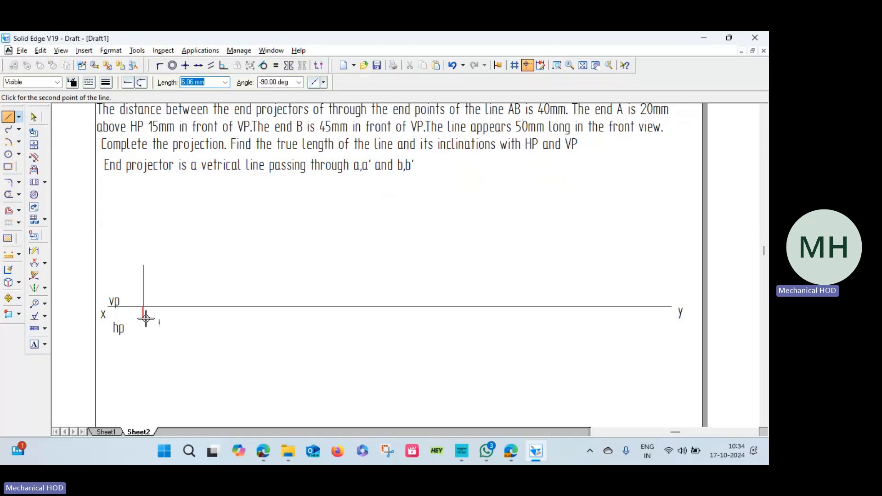
{"action": "type", "text": "15"}
{"action": "key", "text": "Tab"}
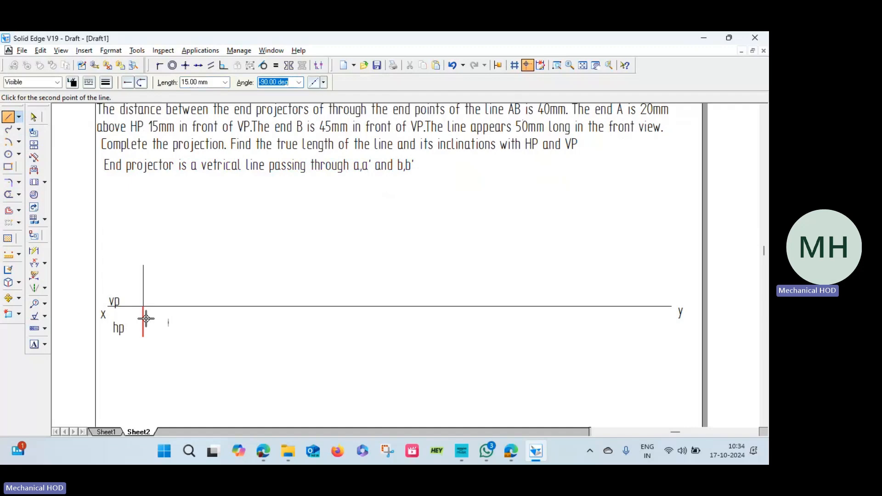
{"action": "left_click", "coordinate": [146, 318]}
{"action": "right_click", "coordinate": [173, 317]}
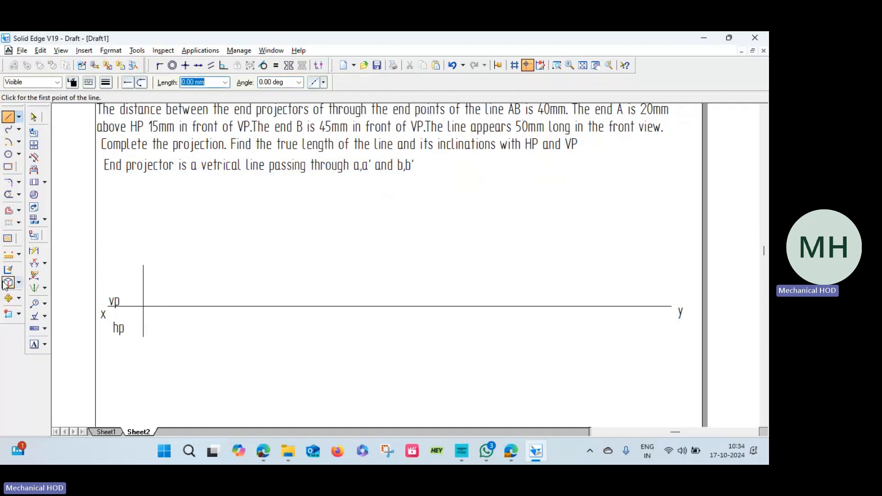
Dimension the vertical lines above and below the reference line, placing both dimensions on the side toward x.
{"action": "left_click", "coordinate": [34, 251]}
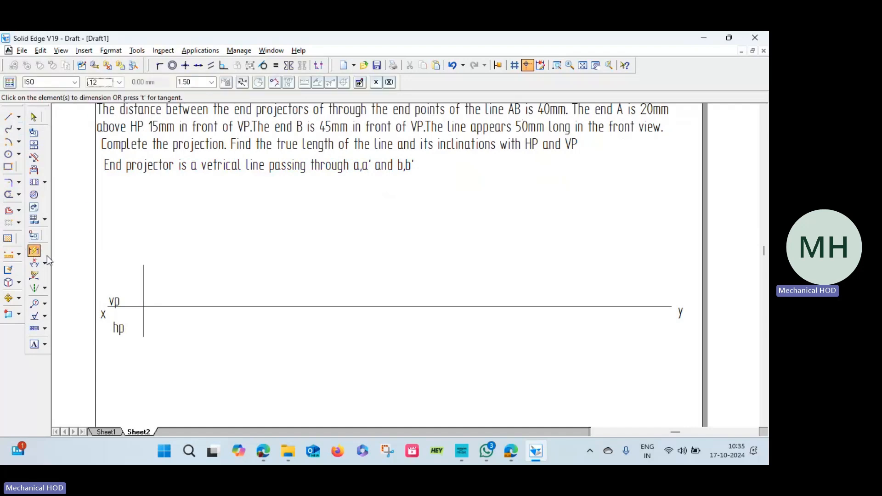
{"action": "left_click", "coordinate": [142, 288]}
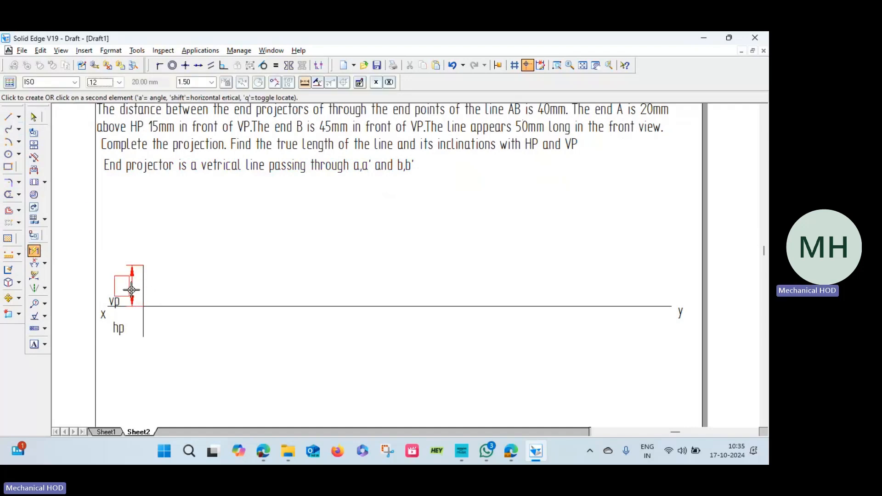
{"action": "left_click", "coordinate": [130, 286]}
{"action": "left_click", "coordinate": [142, 323]}
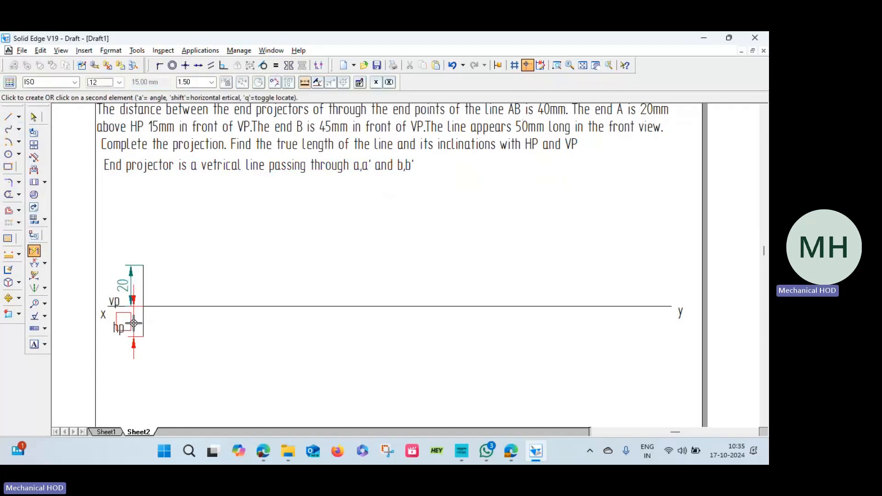
{"action": "left_click", "coordinate": [132, 324]}
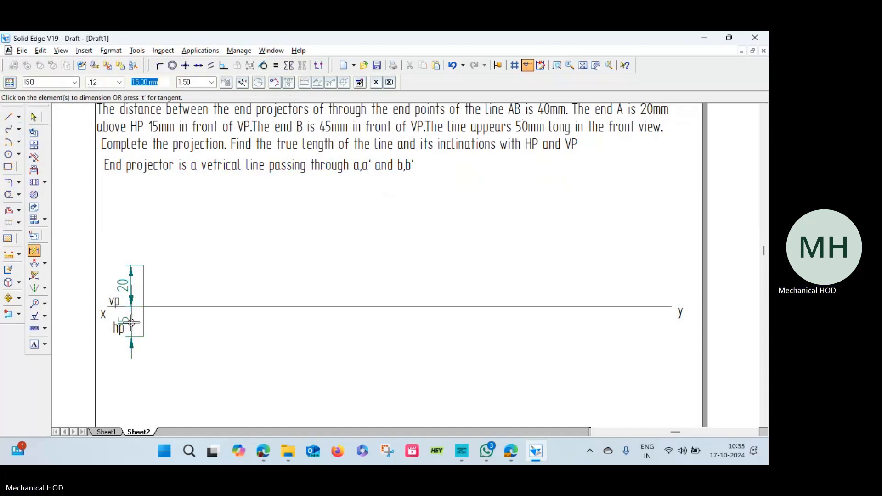
Label the projector's lower end a and its upper end a'.
{"action": "left_click", "coordinate": [34, 344]}
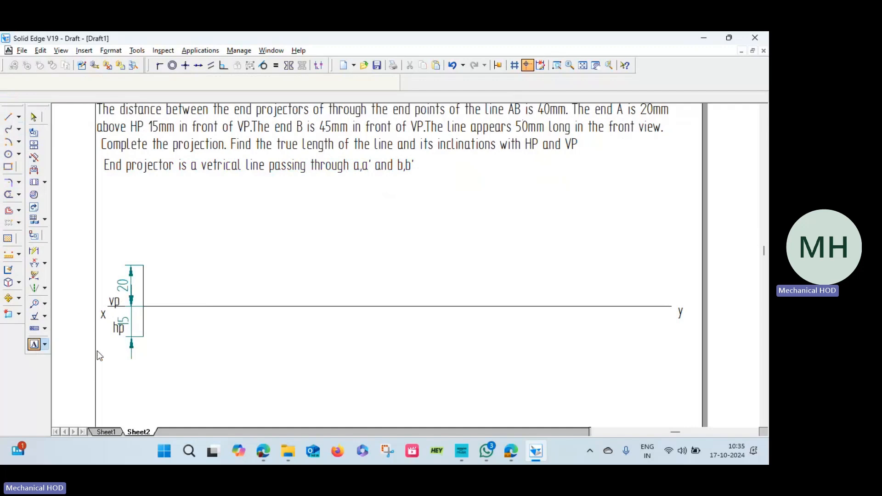
{"action": "left_click", "coordinate": [141, 343]}
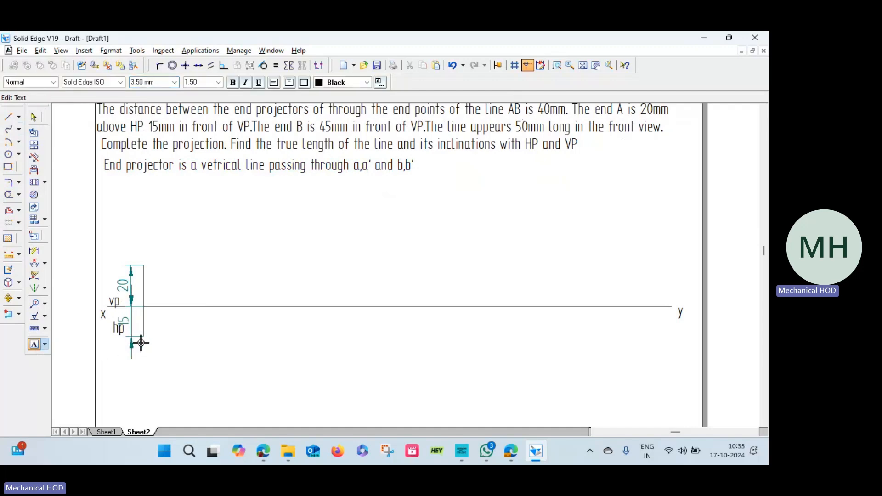
{"action": "type", "text": "a"}
{"action": "type", "text": "'"}
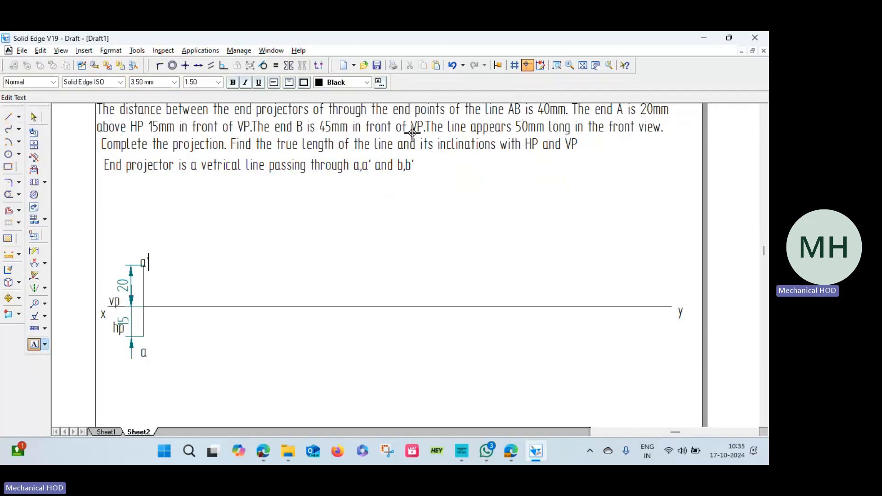
Draw a 45 mm vertical line at -90 degrees downward from the reference line, using a Double Chain line type and 0.13 mm width.
{"action": "left_click", "coordinate": [8, 117]}
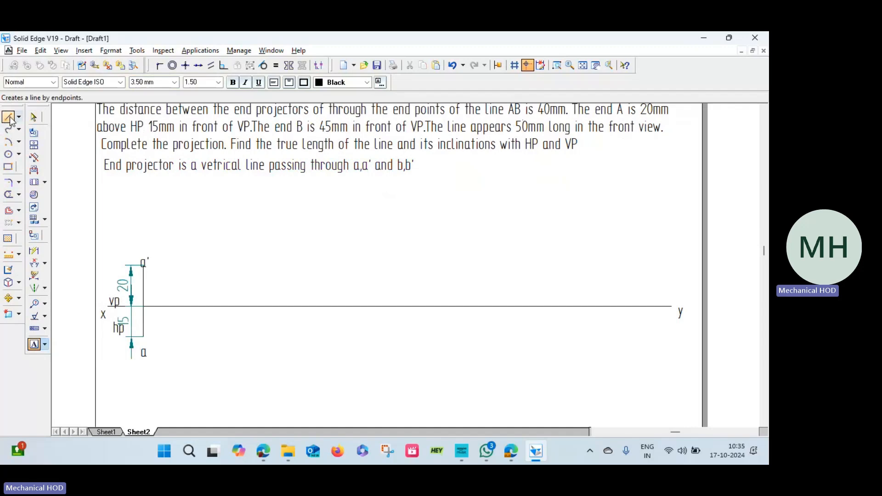
{"action": "left_click", "coordinate": [90, 83]}
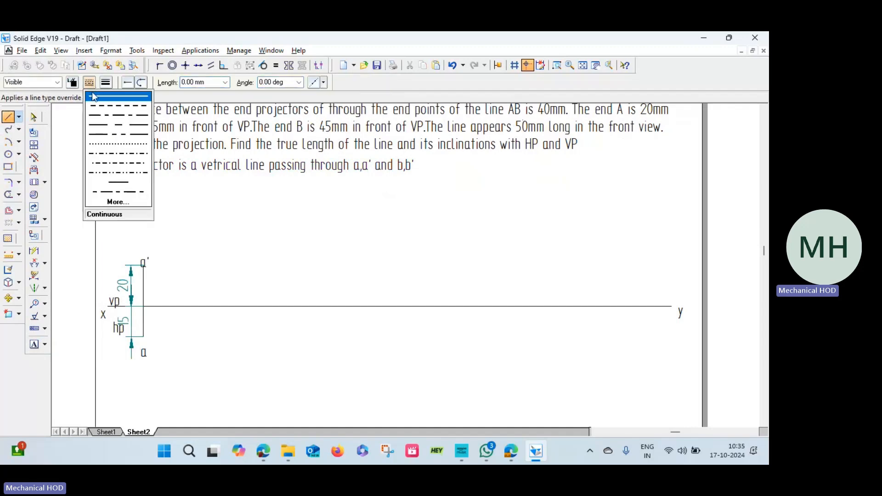
{"action": "left_click", "coordinate": [104, 125]}
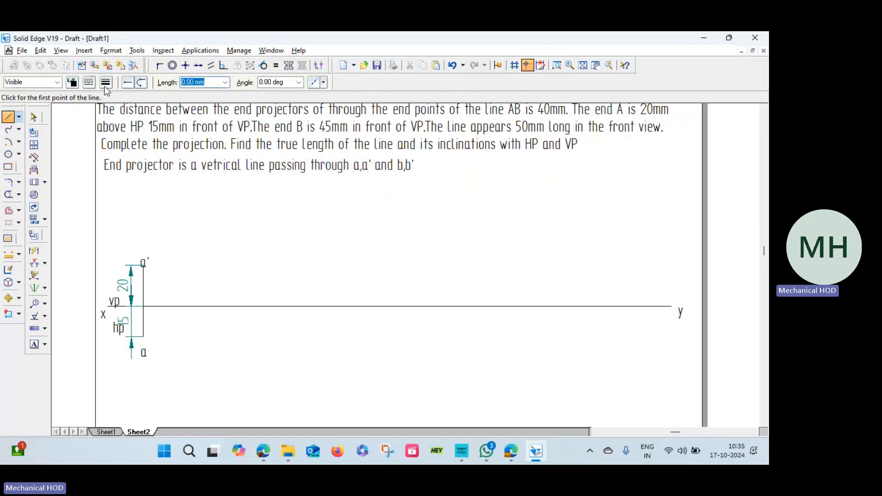
{"action": "left_click", "coordinate": [105, 83]}
{"action": "left_click", "coordinate": [118, 92]}
{"action": "left_click", "coordinate": [501, 307]}
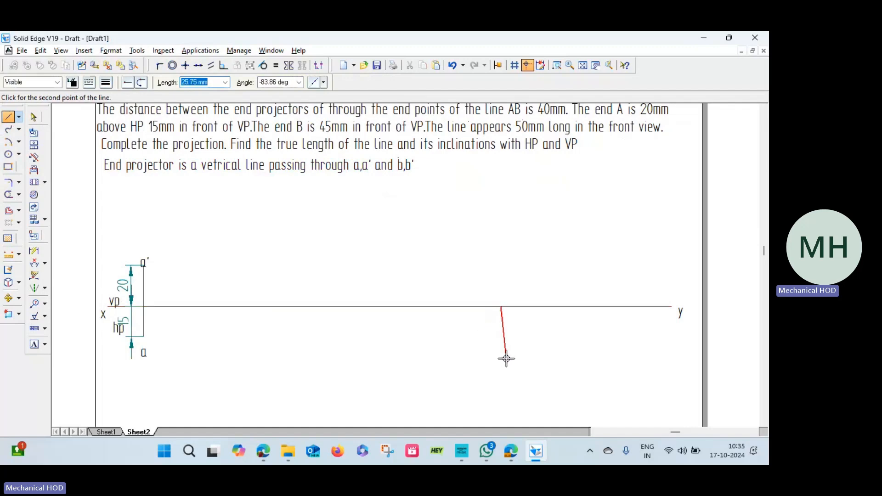
{"action": "type", "text": "45"}
{"action": "key", "text": "Tab"}
{"action": "type", "text": "-9"}
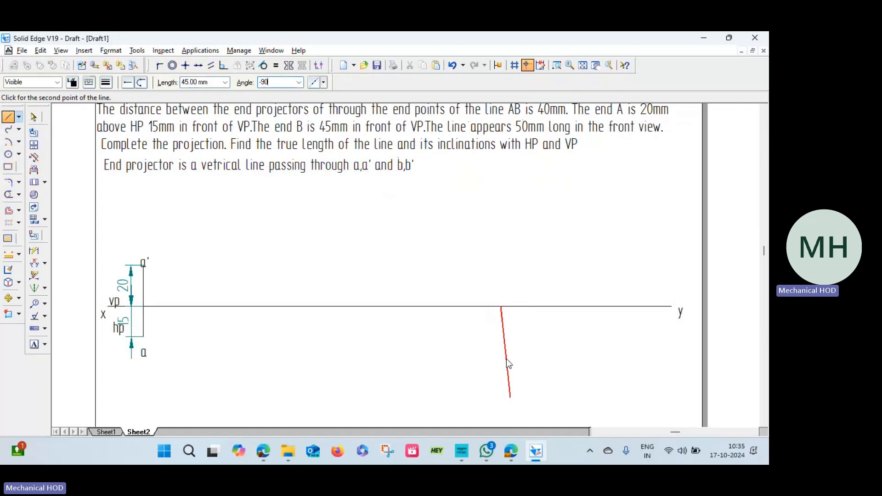
{"action": "key", "text": "Return"}
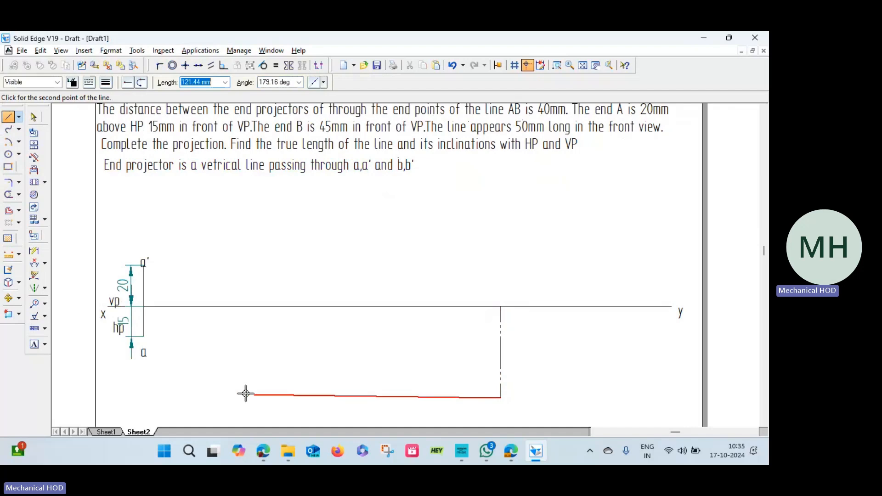
Draw a horizontal chain line from the 45 mm line's lower end toward the x side, and delete the 45 mm vertical line.
{"action": "left_click", "coordinate": [177, 398]}
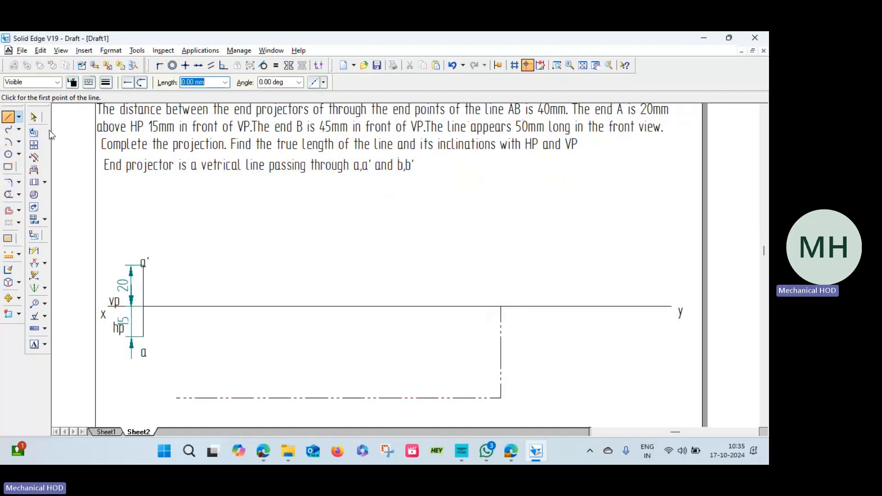
{"action": "left_click", "coordinate": [34, 117]}
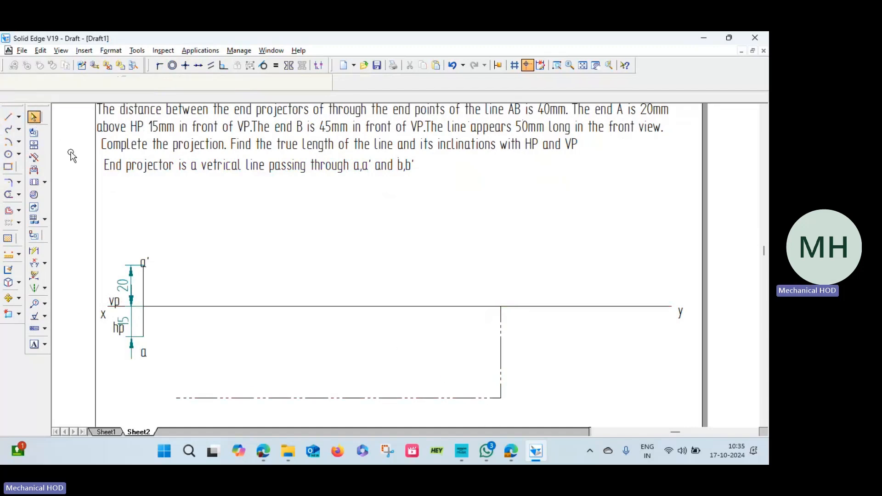
{"action": "left_click", "coordinate": [501, 367]}
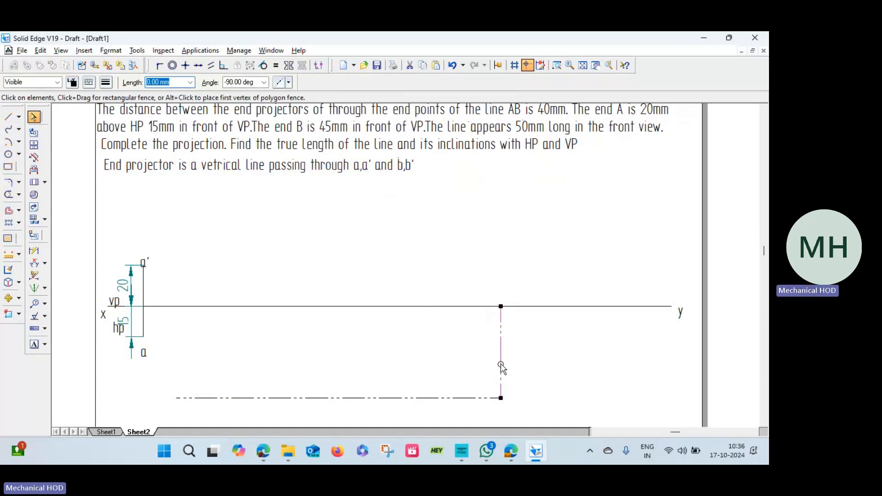
{"action": "key", "text": "Delete"}
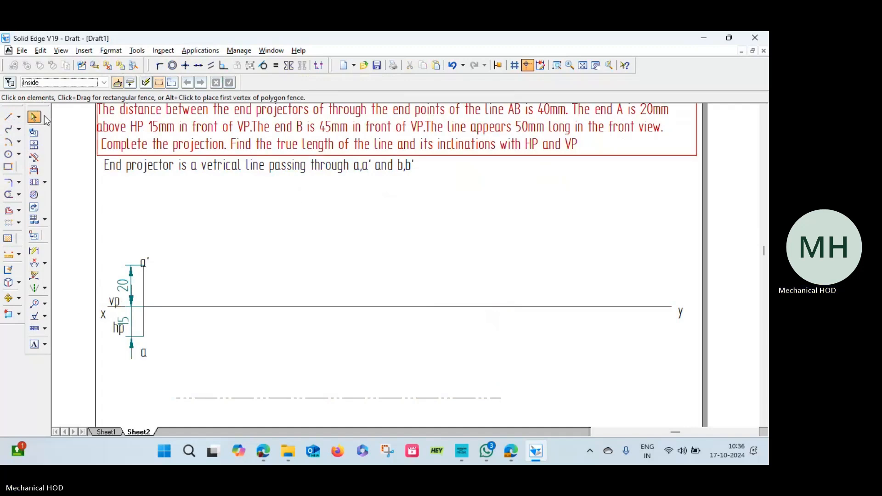
Dimension the distance between the horizontal chain line and the reference line, placing the dimension toward the y end.
{"action": "left_click", "coordinate": [45, 265]}
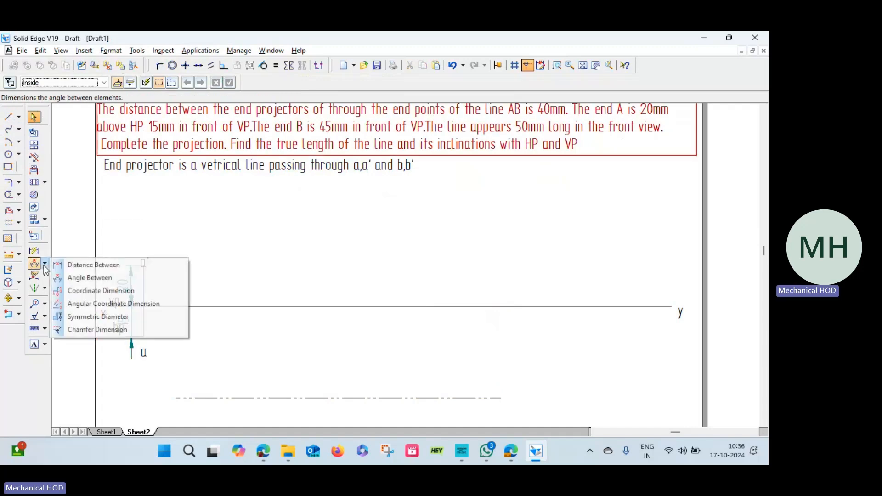
{"action": "left_click", "coordinate": [80, 267]}
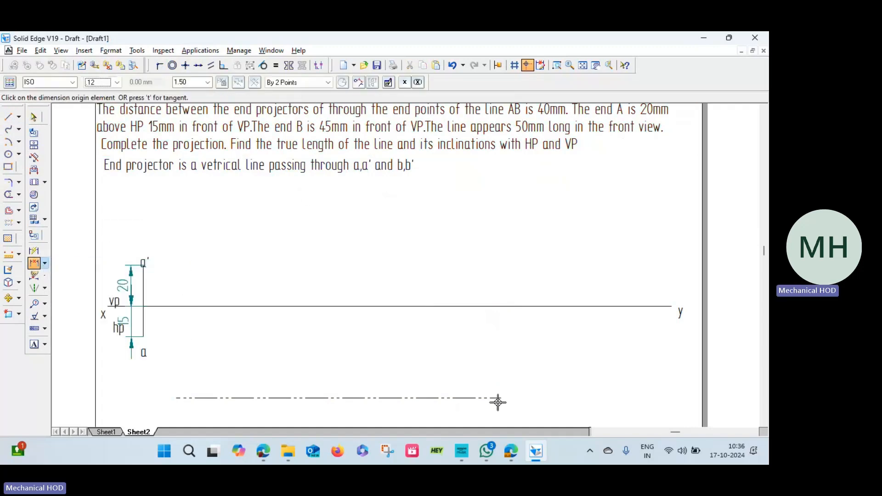
{"action": "left_click", "coordinate": [495, 398]}
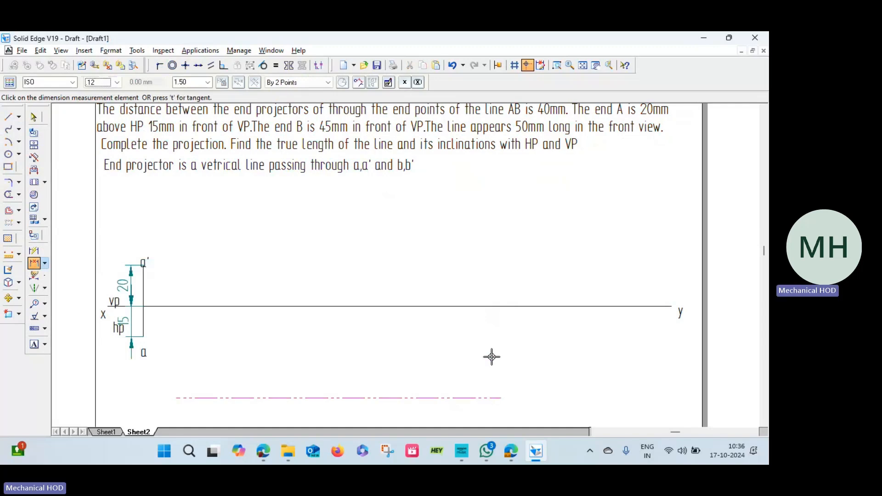
{"action": "left_click", "coordinate": [496, 306]}
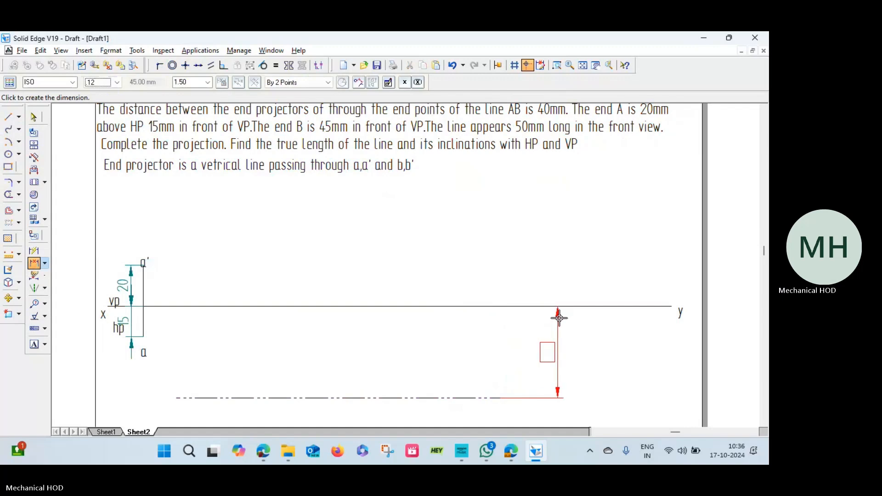
{"action": "left_click", "coordinate": [597, 317]}
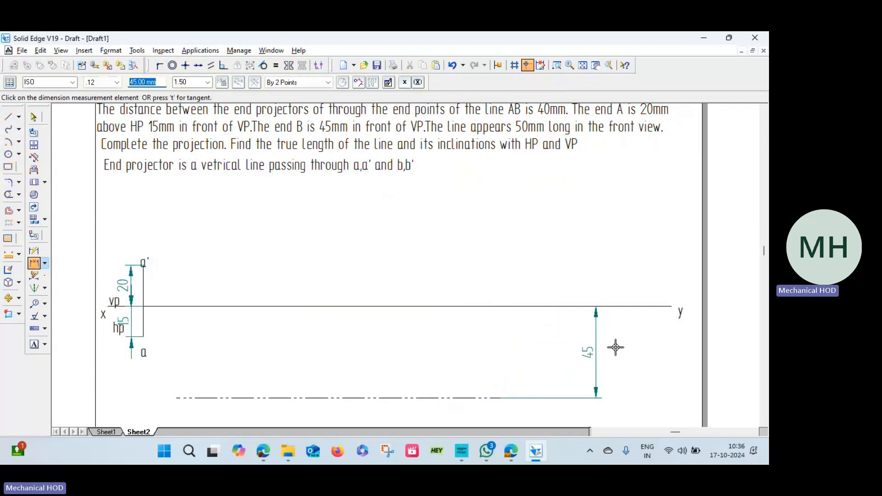
Label the horizontal chain line "Locus of b" near its end toward y.
{"action": "left_click", "coordinate": [34, 343]}
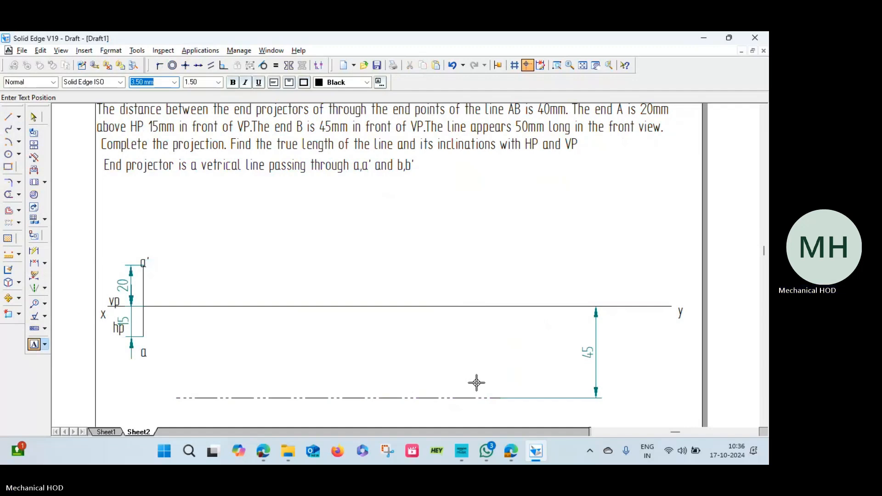
{"action": "left_click", "coordinate": [469, 385]}
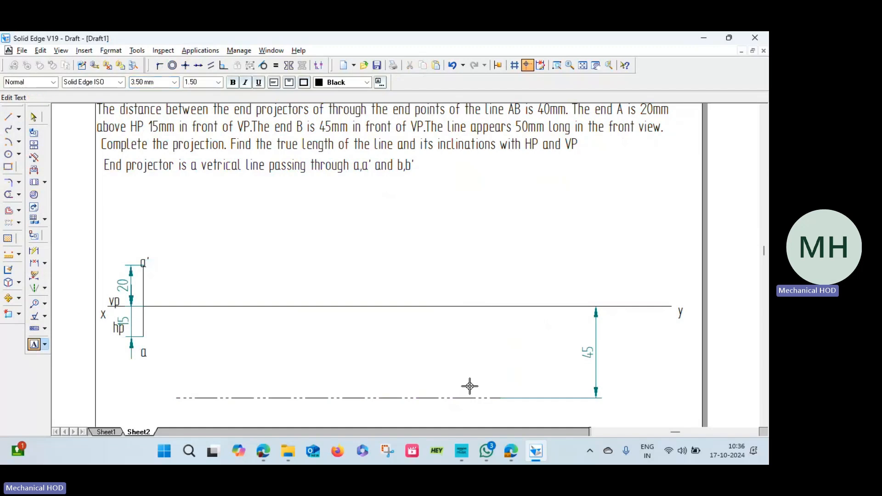
{"action": "type", "text": "Locus of B"}
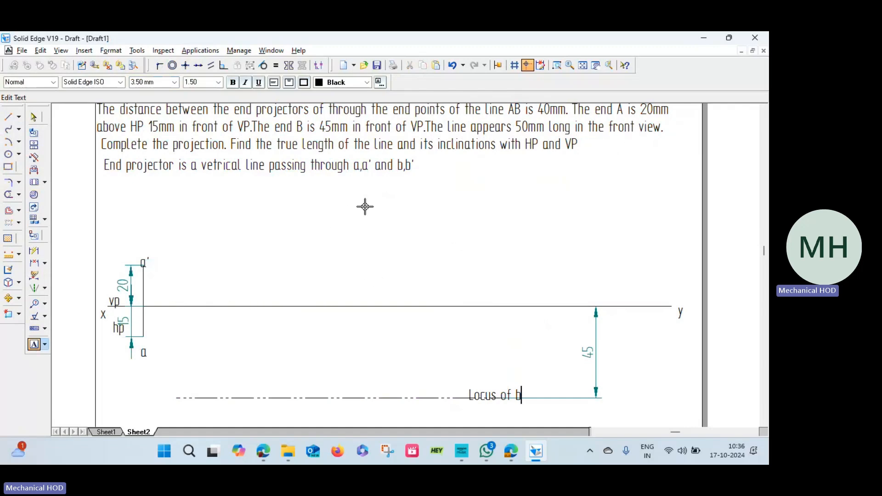
Set the line type to Continuous and the width to 1.00 mm, and try to start a line from a'.
{"action": "left_click", "coordinate": [8, 118]}
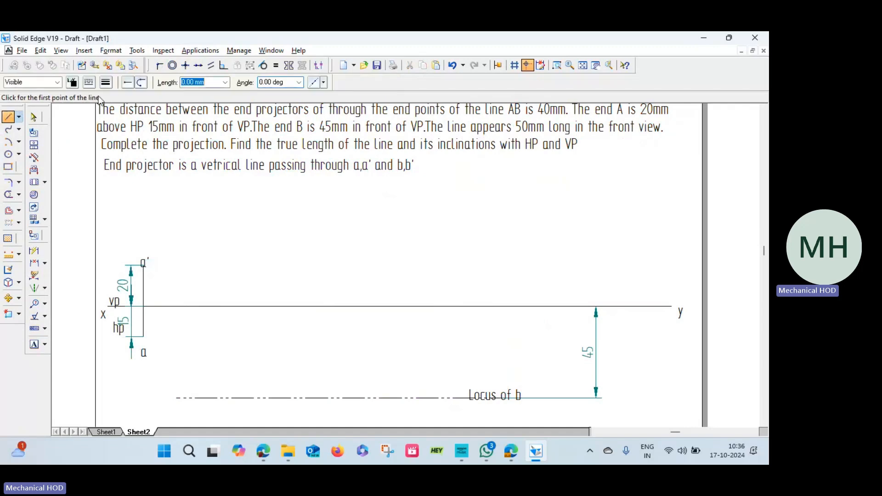
{"action": "left_click", "coordinate": [89, 83]}
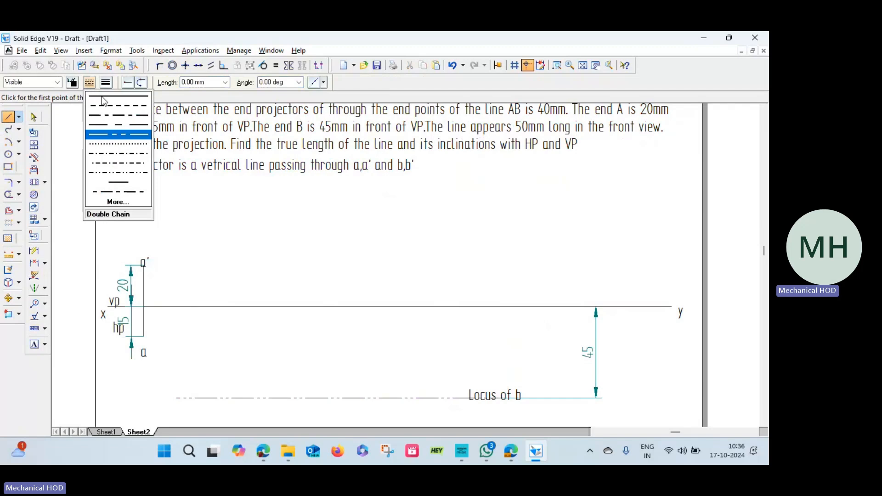
{"action": "left_click", "coordinate": [103, 98]}
{"action": "left_click", "coordinate": [106, 82]}
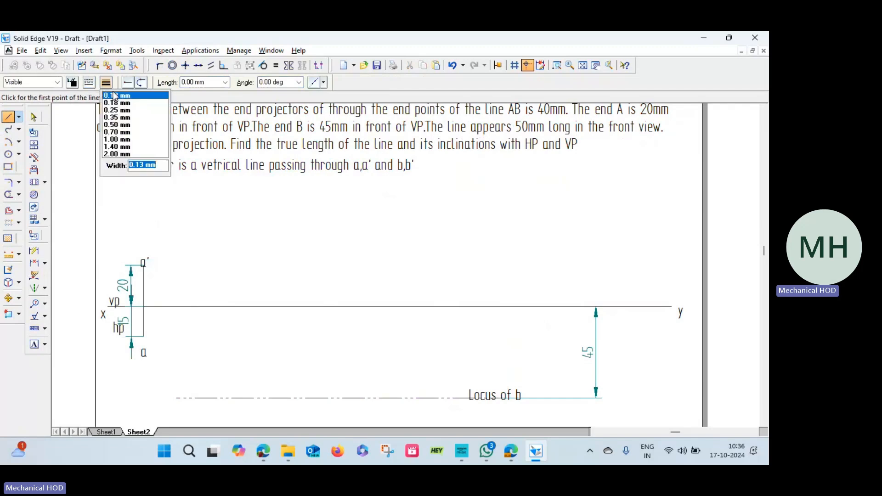
{"action": "left_click", "coordinate": [116, 140]}
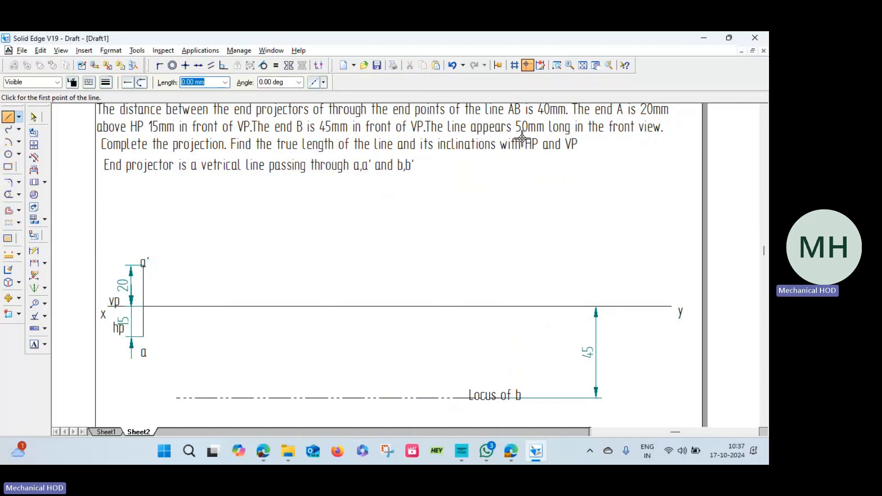
{"action": "left_click", "coordinate": [142, 265]}
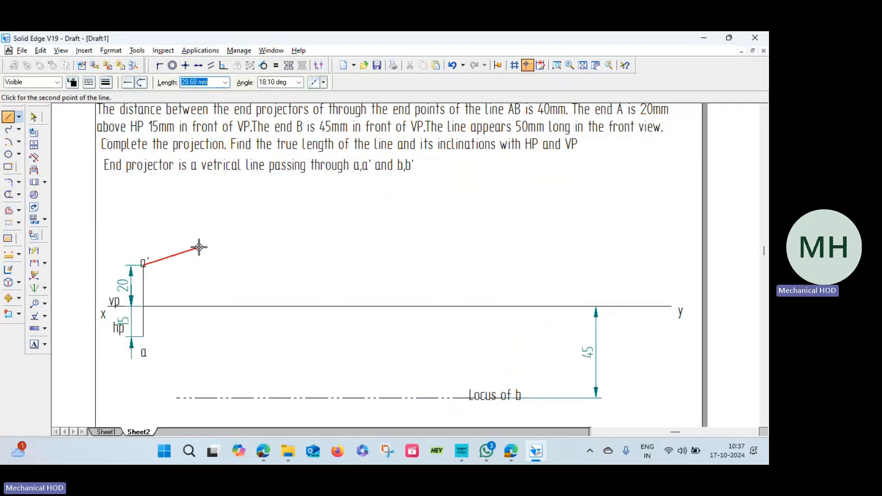
{"action": "right_click", "coordinate": [211, 230]}
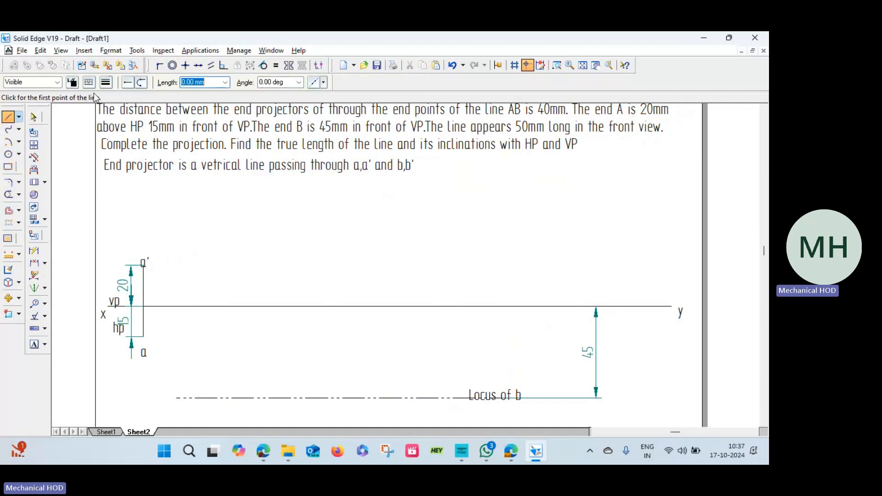
Choose a thin line width and draw a 40 mm horizontal line along the reference line from the foot of a's projector toward y.
{"action": "left_click", "coordinate": [109, 86]}
{"action": "left_click", "coordinate": [117, 99]}
{"action": "left_click", "coordinate": [144, 307]}
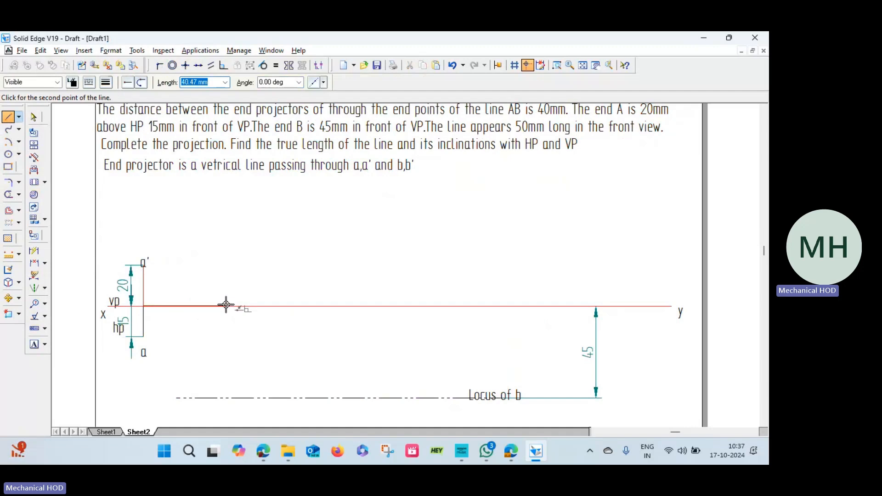
{"action": "type", "text": "40"}
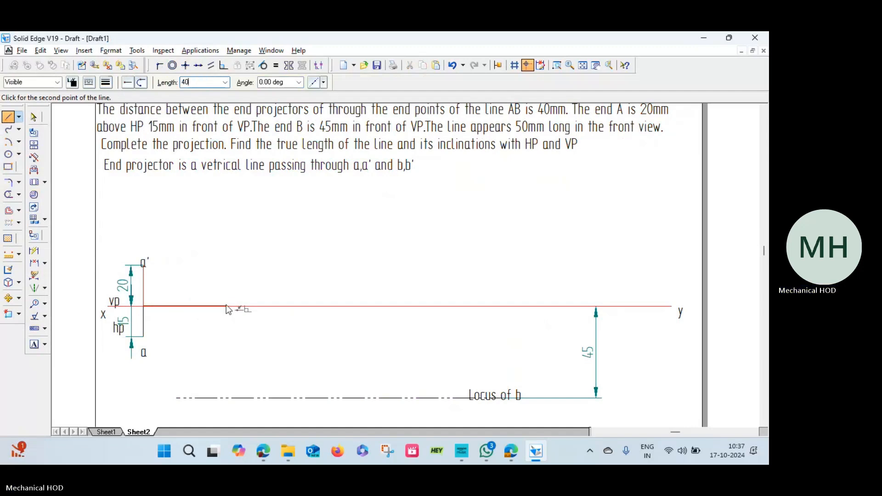
{"action": "key", "text": "Tab"}
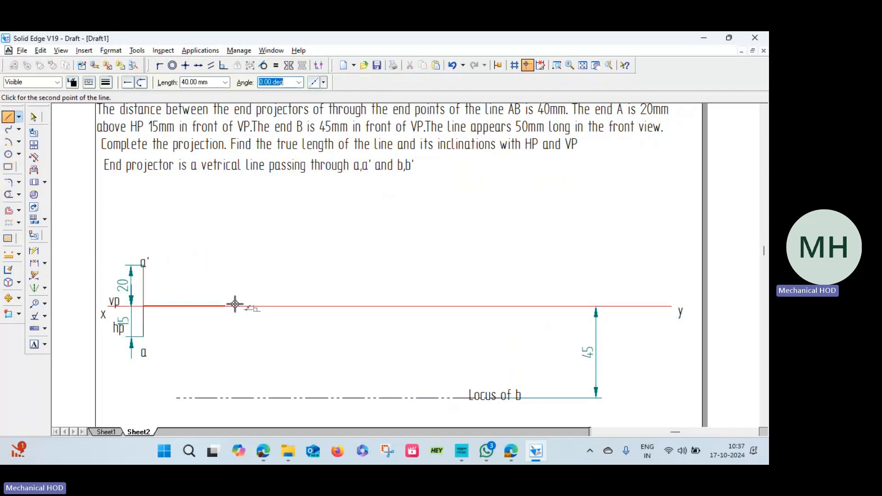
{"action": "left_click", "coordinate": [235, 304]}
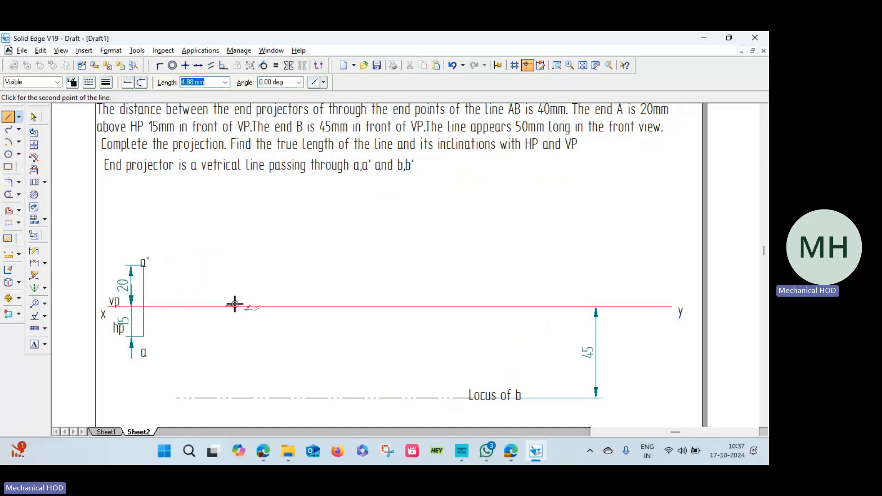
Draw the second end projector through the 40 mm line's end, about 54 mm upward and about 39 mm downward from the reference line.
{"action": "left_click", "coordinate": [225, 195]}
{"action": "right_click", "coordinate": [224, 196]}
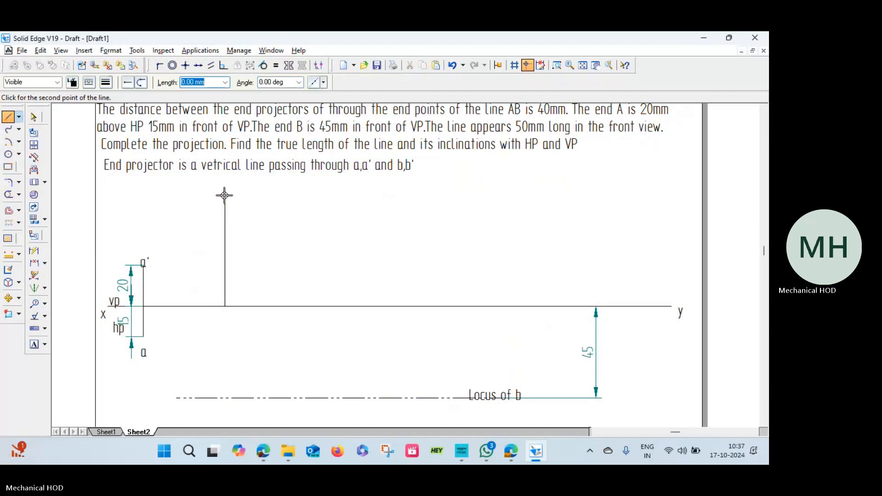
{"action": "left_click", "coordinate": [226, 306]}
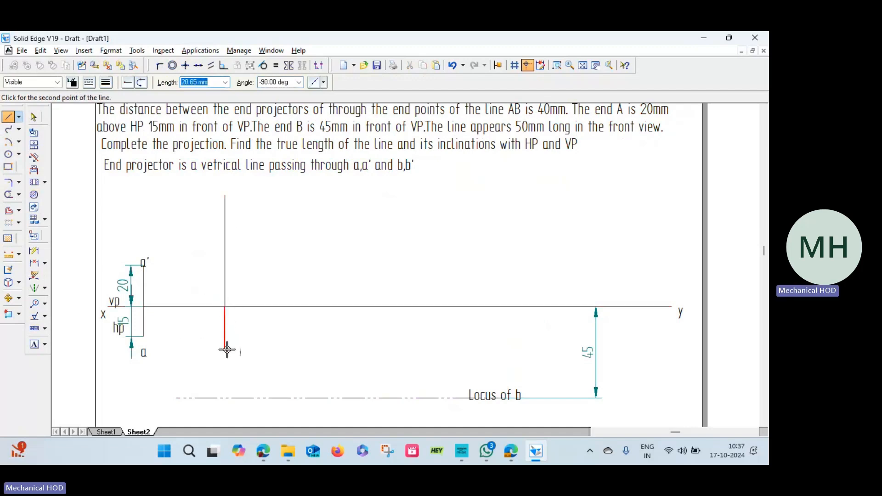
{"action": "left_click", "coordinate": [223, 385]}
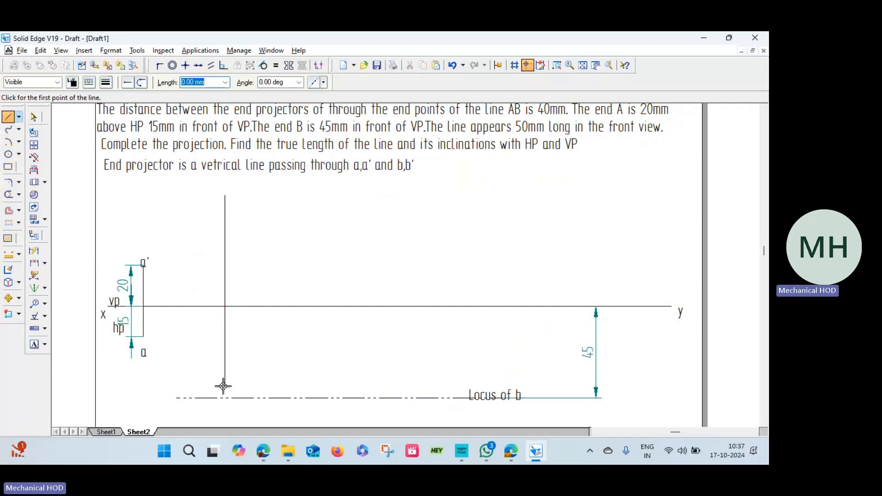
Dimension the horizontal distance between the two end projectors, placing the dimension below the reference line.
{"action": "left_click", "coordinate": [35, 251]}
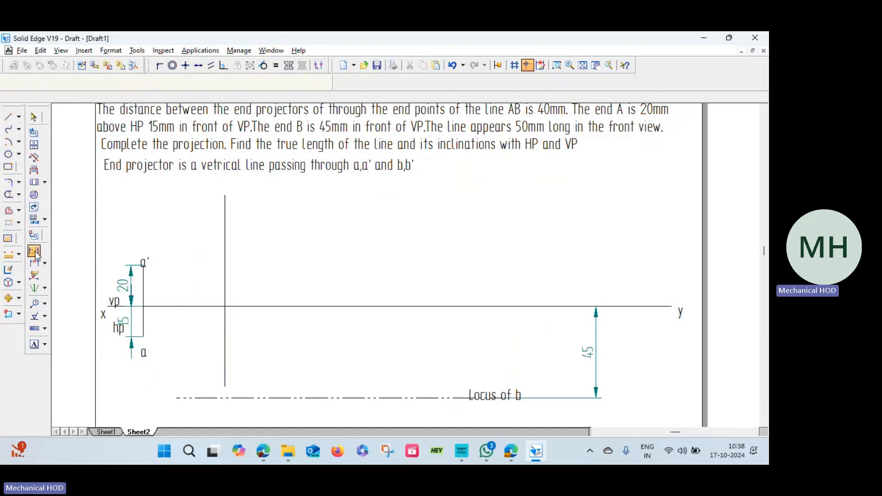
{"action": "left_click", "coordinate": [171, 306]}
{"action": "left_click", "coordinate": [168, 329]}
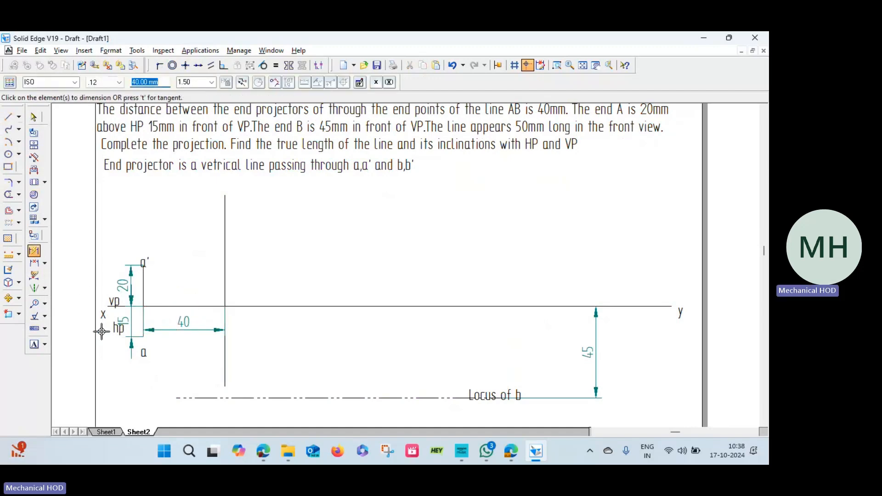
{"action": "left_click", "coordinate": [34, 304]}
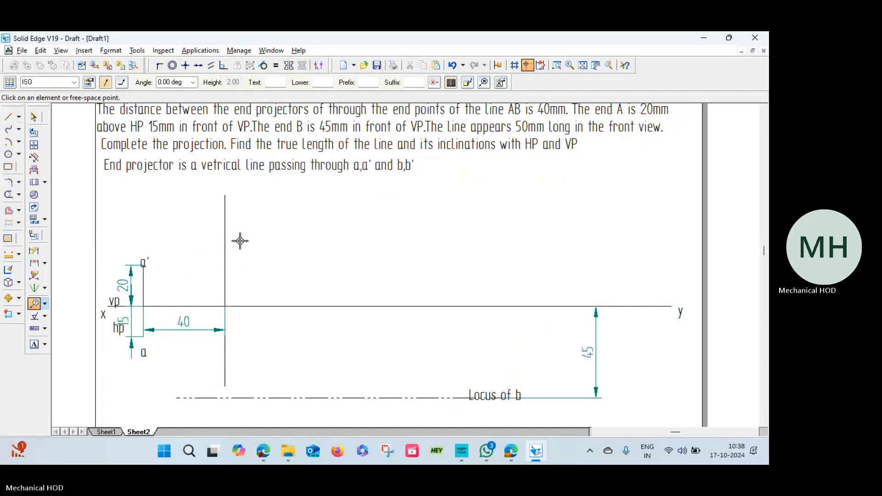
{"action": "left_click", "coordinate": [271, 82]}
{"action": "type", "text": "ector"}
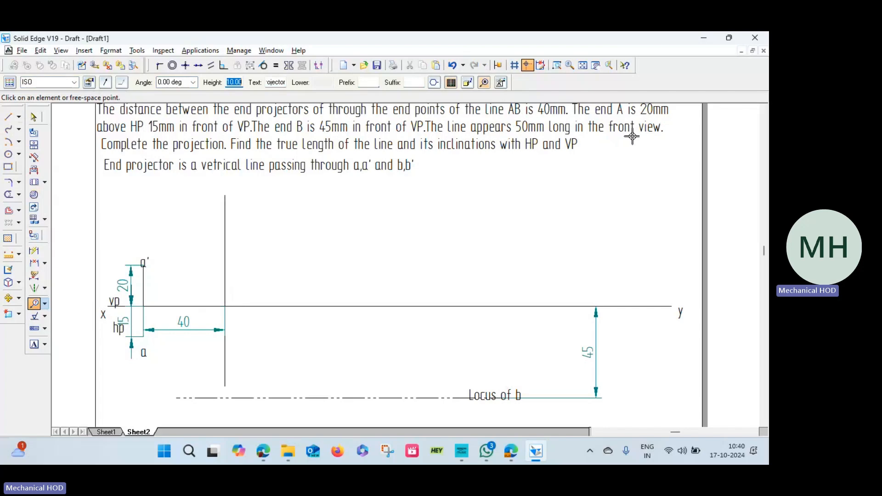
Draw a 50 mm radius arc centred at a' so that it crosses the upper part of the second end projector.
{"action": "left_click", "coordinate": [7, 142]}
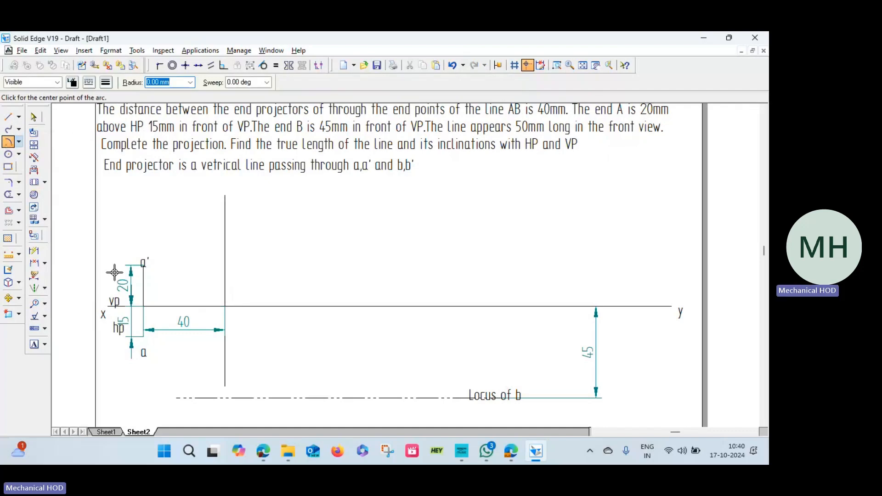
{"action": "left_click", "coordinate": [144, 264]}
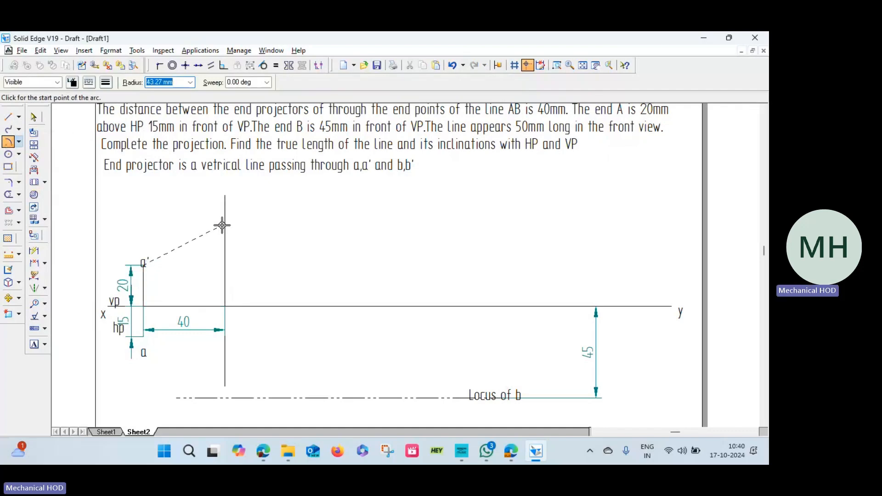
{"action": "type", "text": "50"}
{"action": "key", "text": "Tab"}
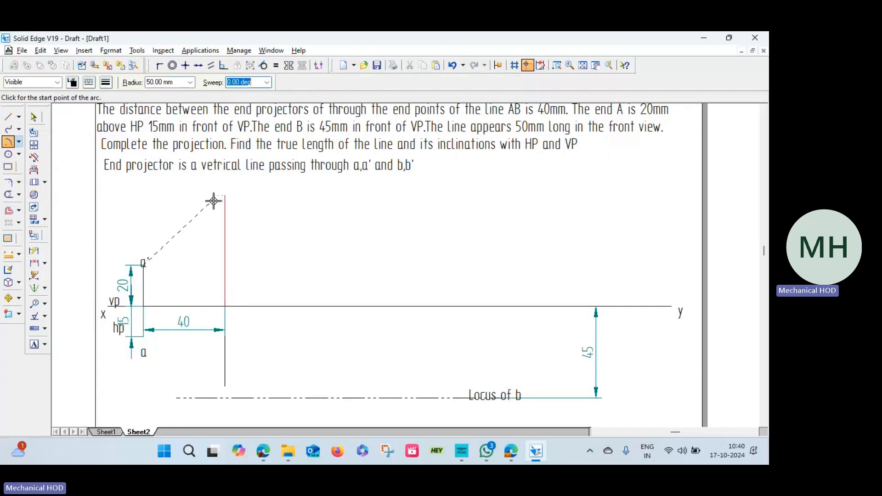
{"action": "left_click", "coordinate": [211, 196]}
{"action": "left_click", "coordinate": [239, 232]}
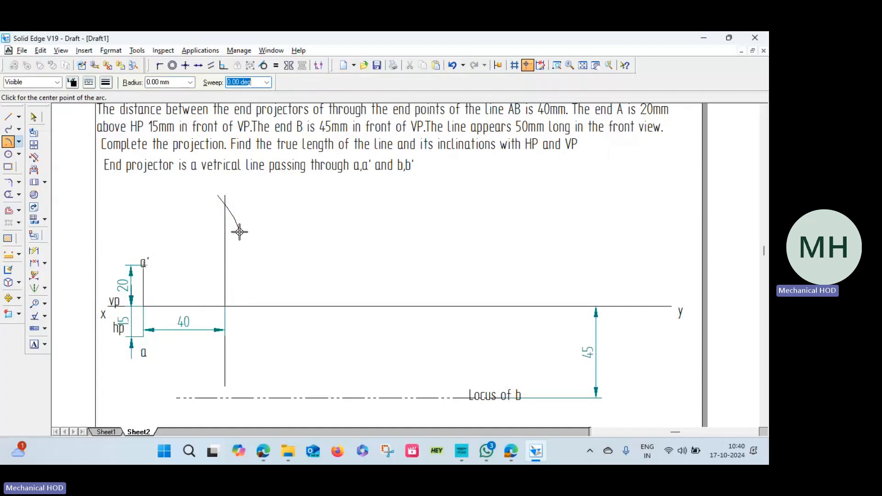
Trim off the short piece of the arc that extends past the second end projector on the a' side.
{"action": "left_click", "coordinate": [9, 194]}
{"action": "left_click", "coordinate": [219, 200]}
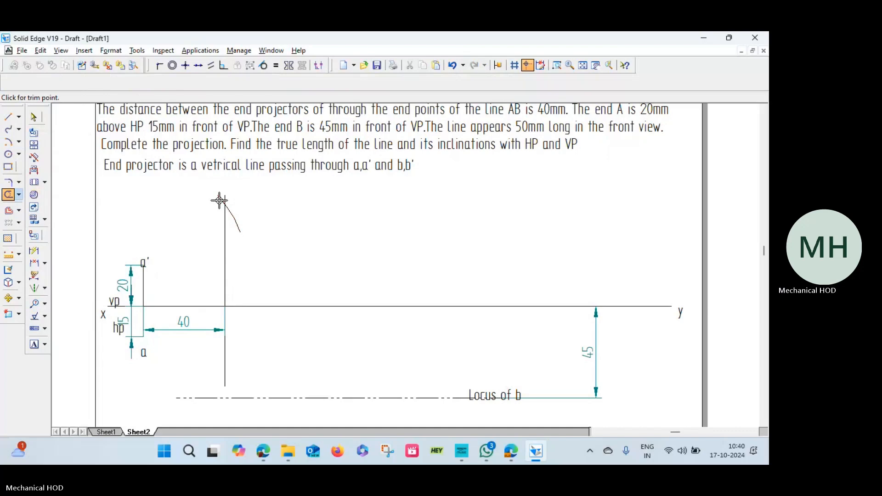
{"action": "left_click", "coordinate": [220, 201]}
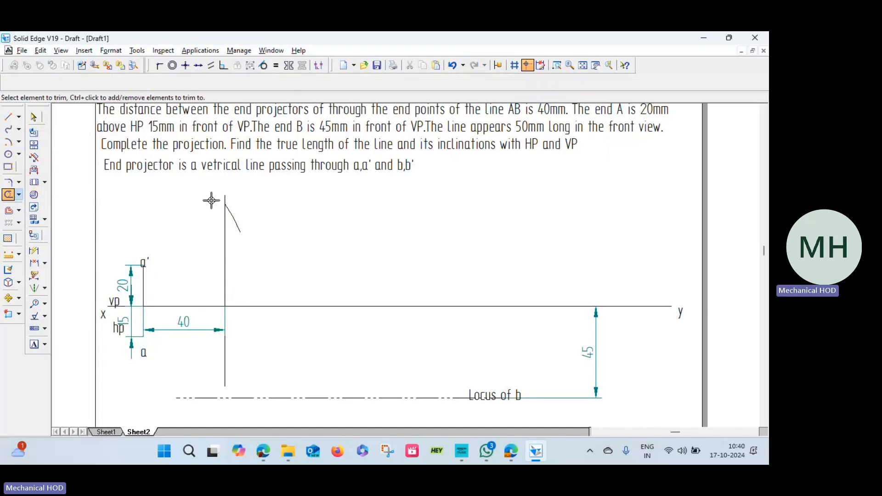
Draw a horizontal chain line through the arc and projector intersection, about 130 mm toward y and 40 mm back to above a'.
{"action": "left_click", "coordinate": [8, 116]}
{"action": "left_click", "coordinate": [88, 82]}
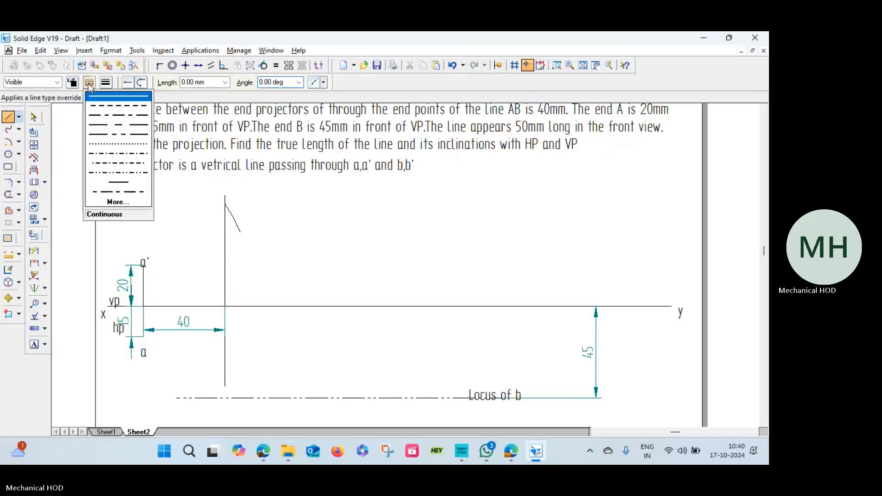
{"action": "left_click", "coordinate": [113, 136]}
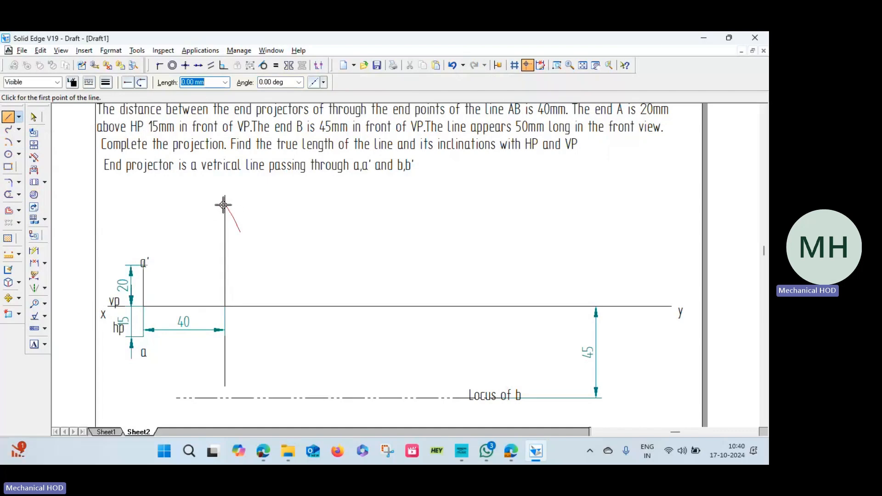
{"action": "left_click", "coordinate": [224, 204]}
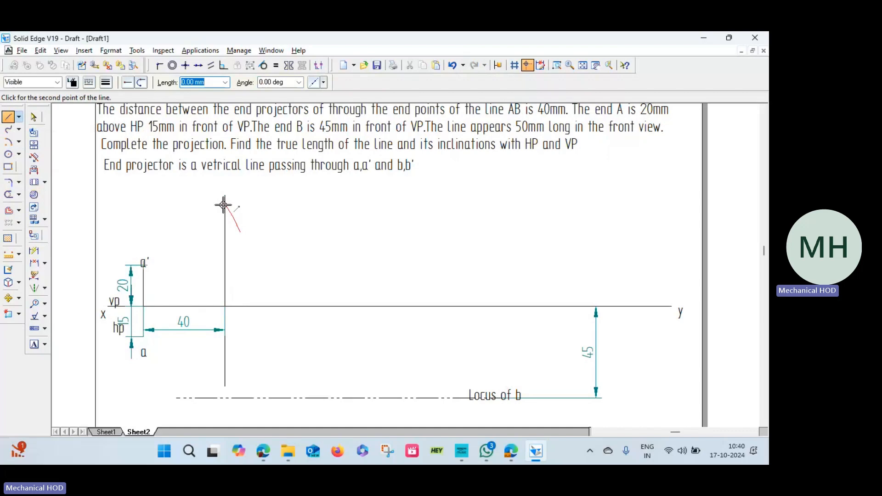
{"action": "left_click", "coordinate": [491, 201]}
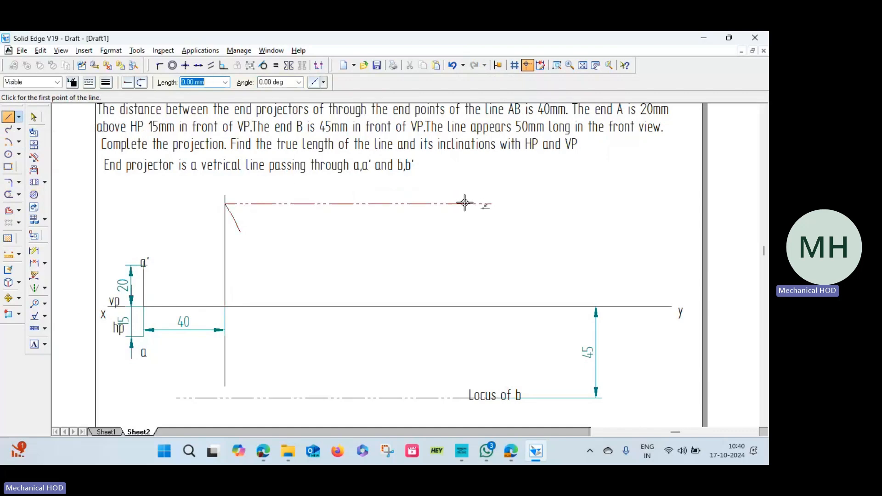
{"action": "left_click", "coordinate": [224, 203]}
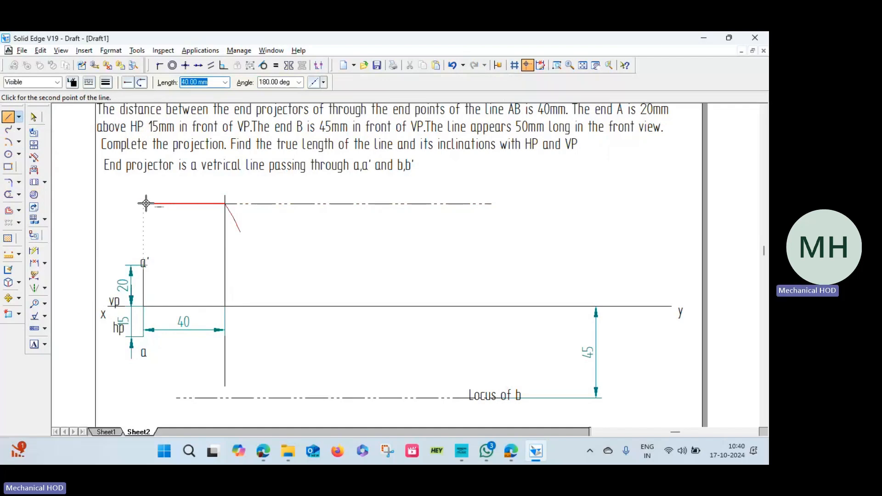
{"action": "left_click", "coordinate": [143, 203]}
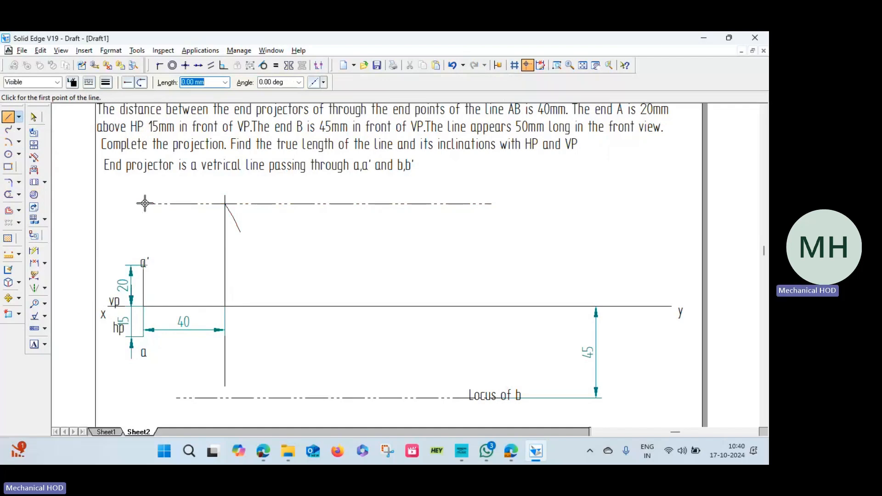
Label the arc and projector intersection b' and add the text "Locus of b" on the upper chain line.
{"action": "left_click", "coordinate": [35, 345]}
{"action": "left_click", "coordinate": [228, 189]}
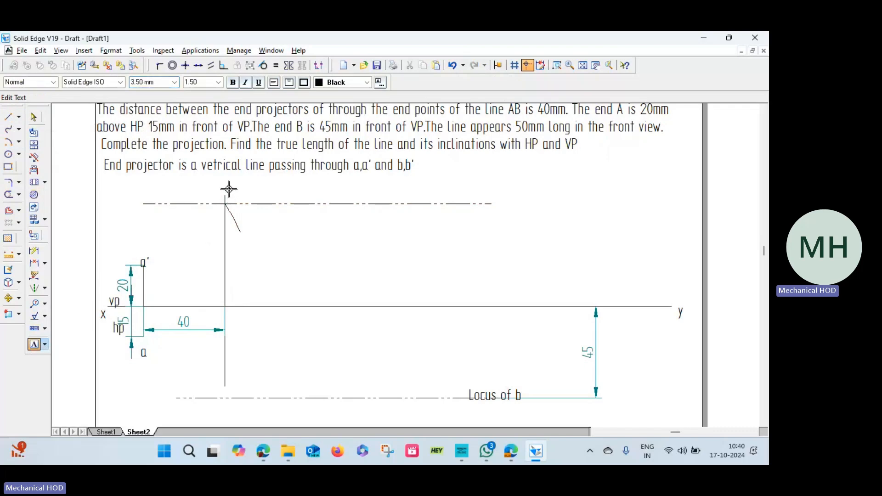
{"action": "type", "text": "b'"}
{"action": "left_click", "coordinate": [398, 190]}
{"action": "type", "text": "Locus"}
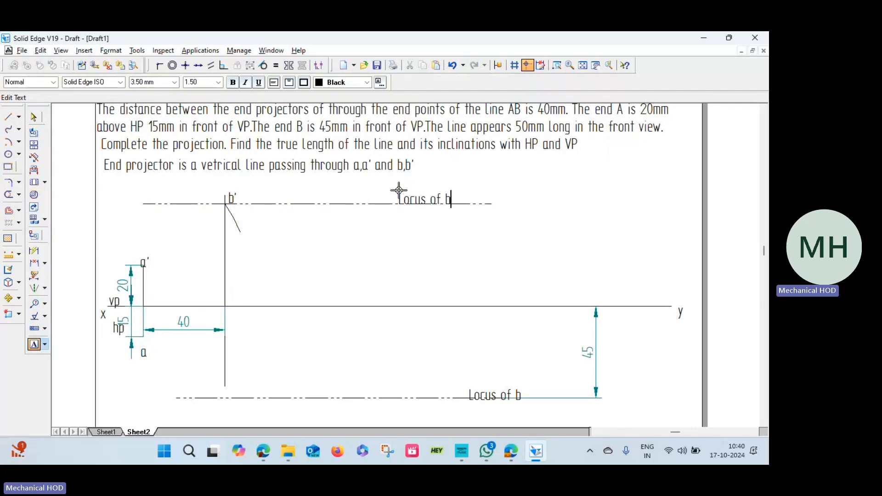